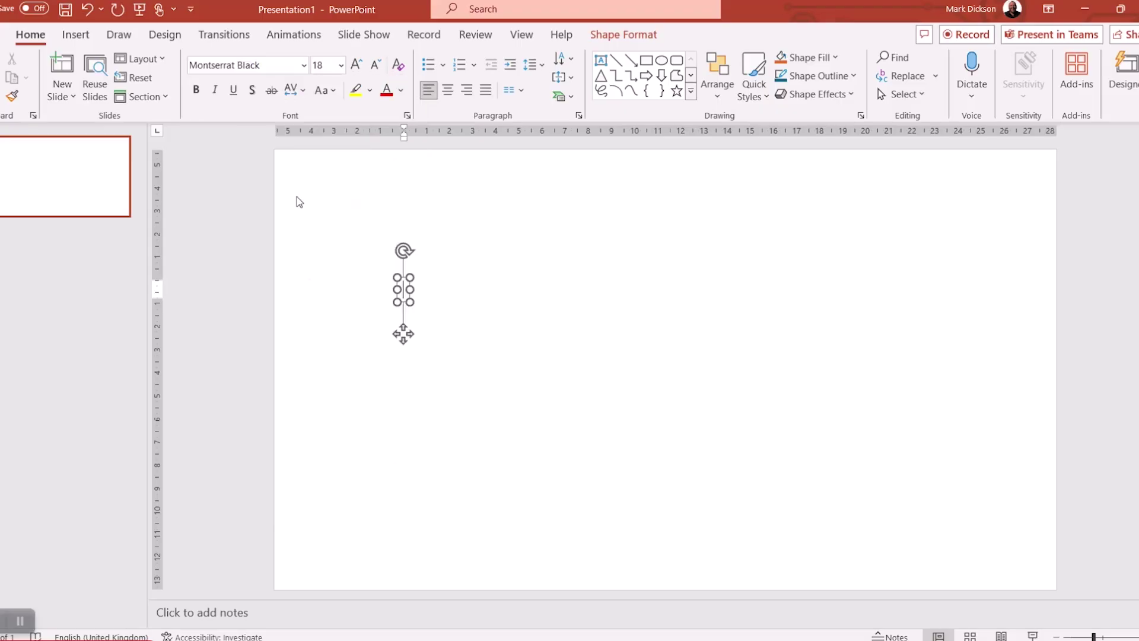
Type NAVIGATING, set it to 96 pt, and move the text box up and left
text(NAVIGATING)
click(381, 275)
click(437, 277)
click(341, 65)
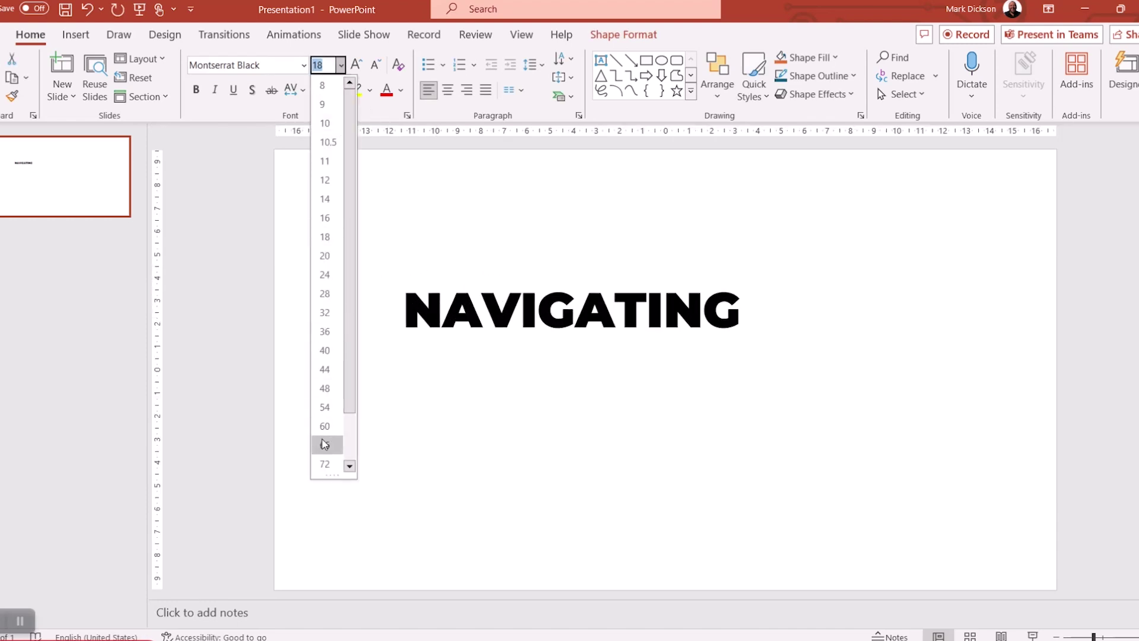
scroll(324, 457, down, 2)
click(324, 457)
drag(637, 271, 590, 214)
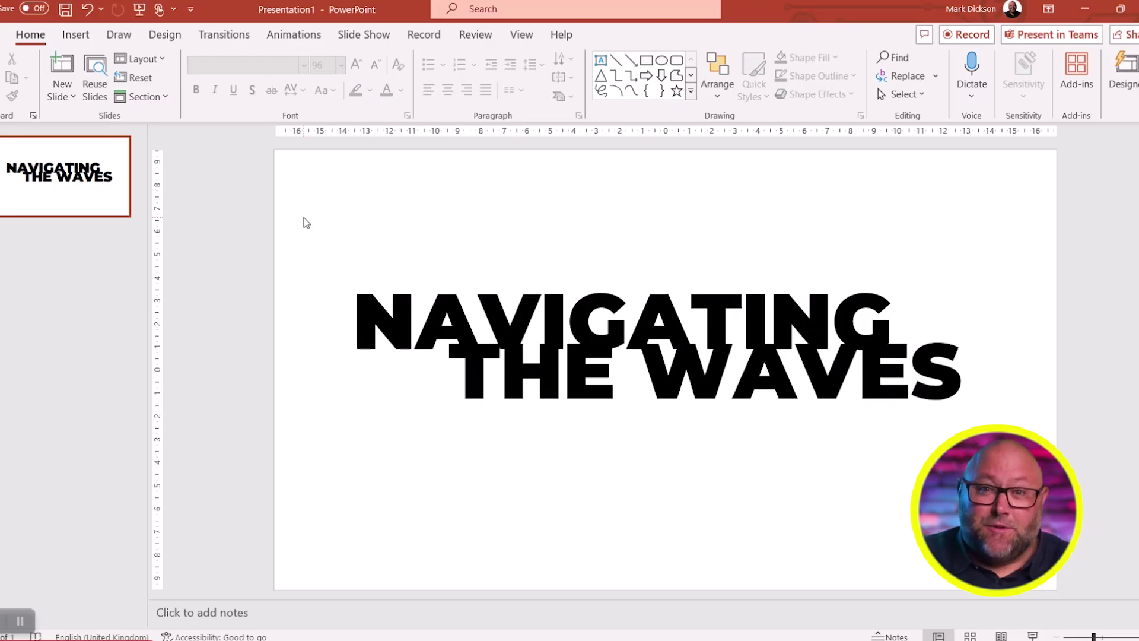
Union the two title text boxes into one shape and draw a rectangle across the slide's top
drag(303, 216, 1009, 445)
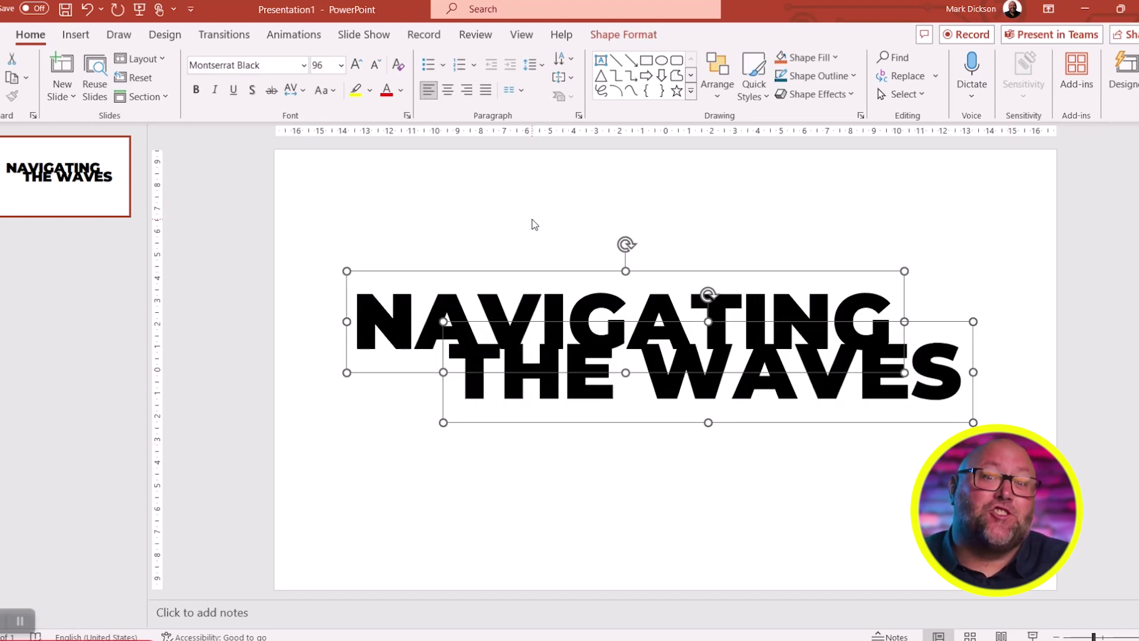
click(623, 36)
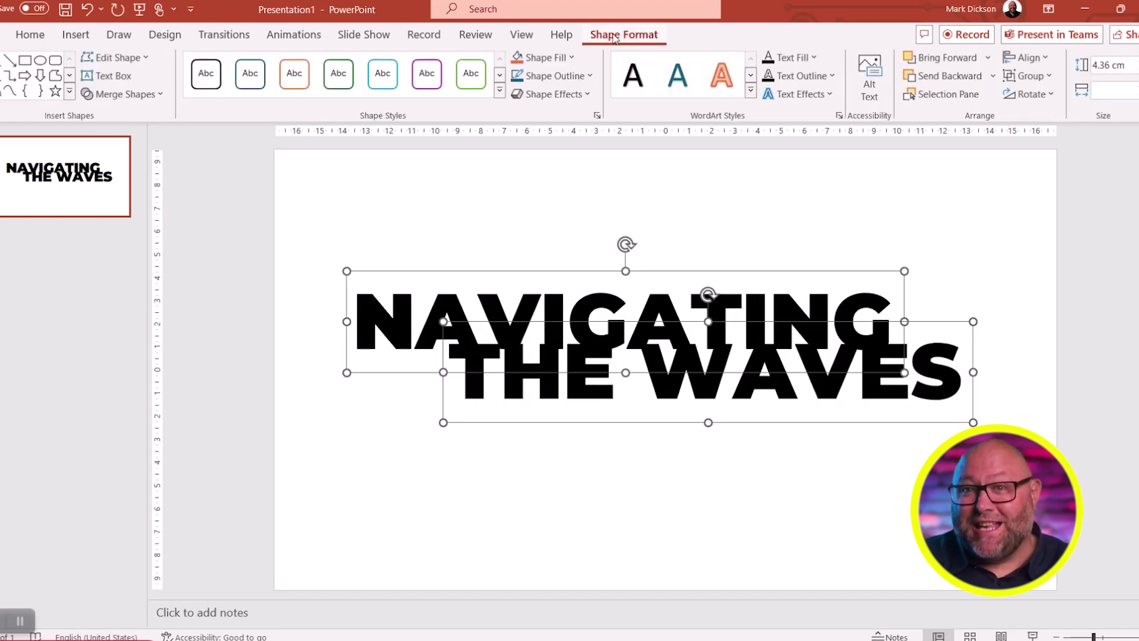
click(160, 97)
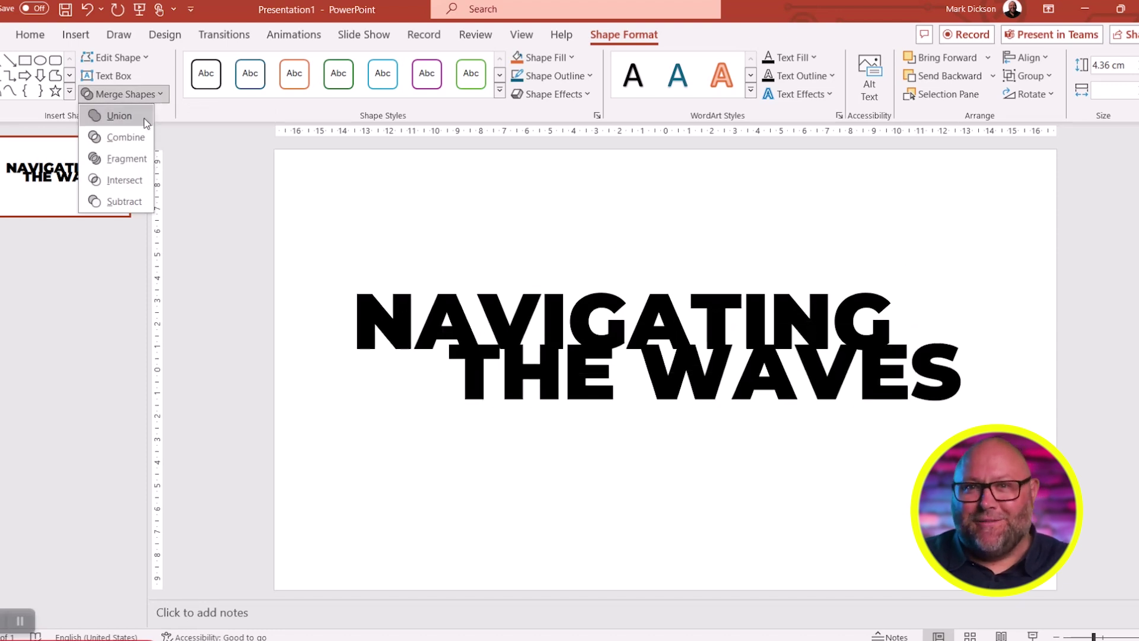
click(119, 116)
mouse_move(274, 149)
mouse_down()
mouse_move(1020, 354)
mouse_move(1059, 382)
mouse_move(1057, 401)
mouse_up()
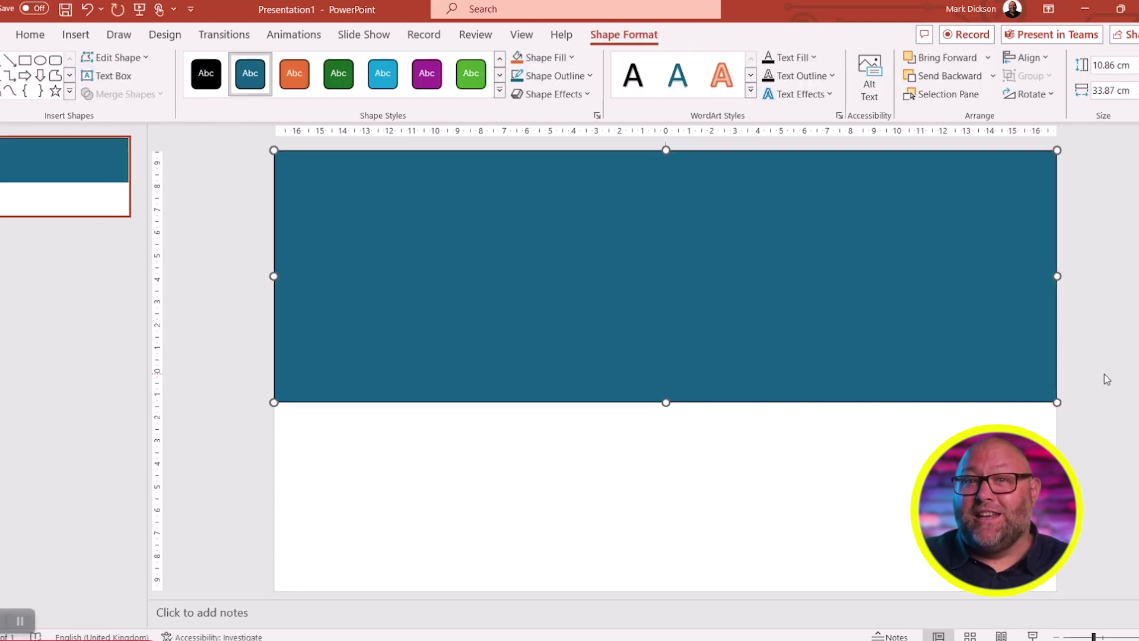
click(584, 77)
Remove the teal rectangle's outline and send it behind the title text
click(570, 248)
right_click(620, 249)
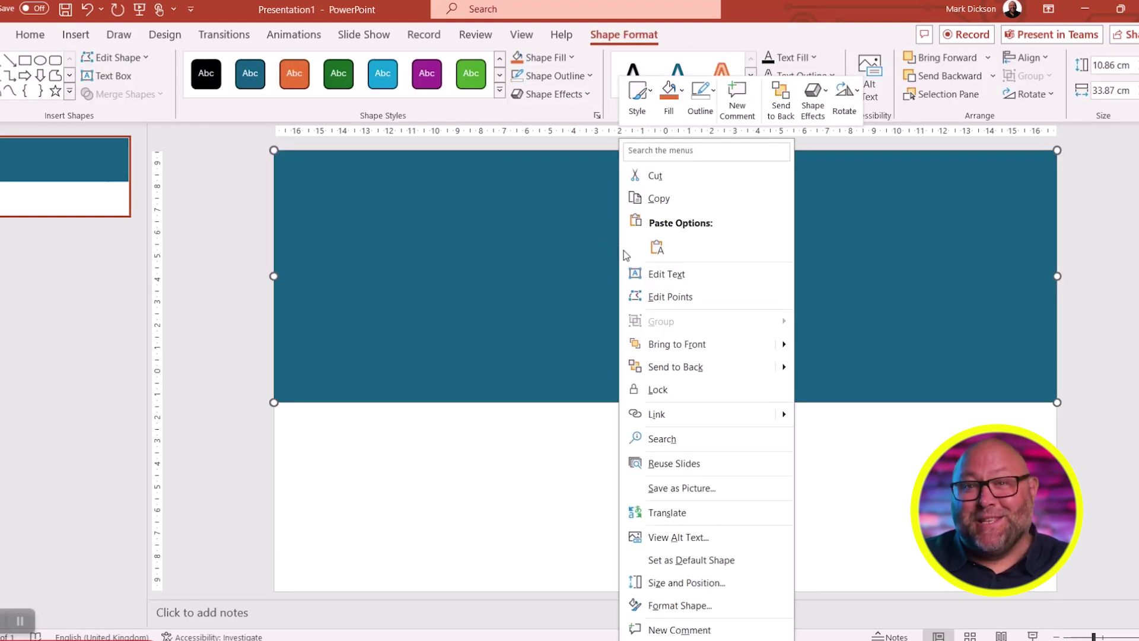
click(660, 366)
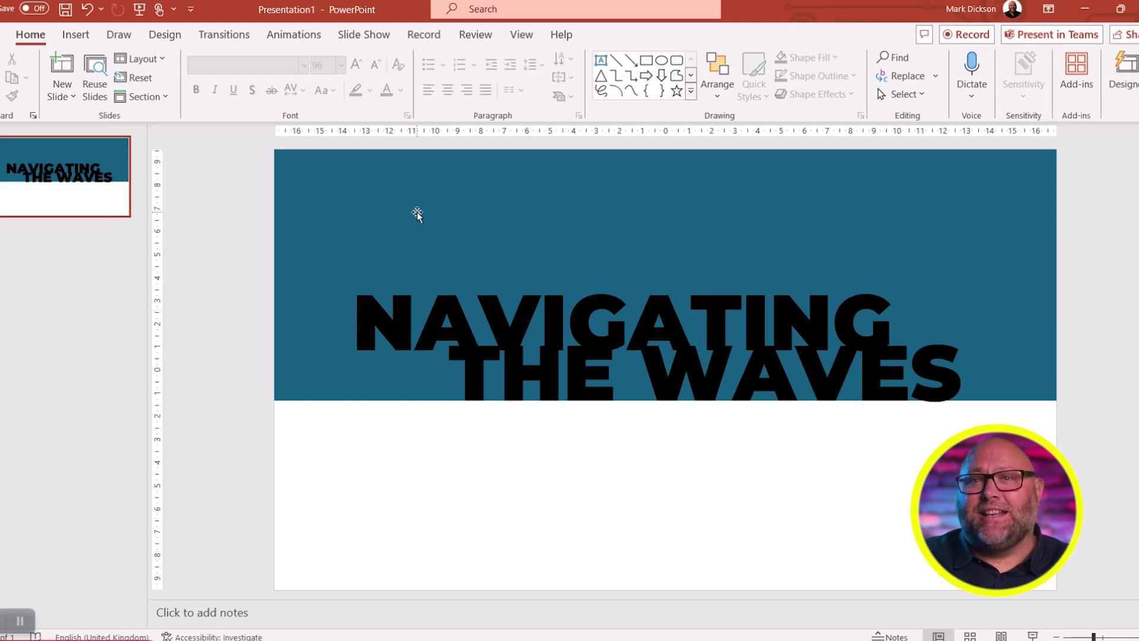
Select the rectangle then the title, and subtract the lettering from the rectangle
click(417, 214)
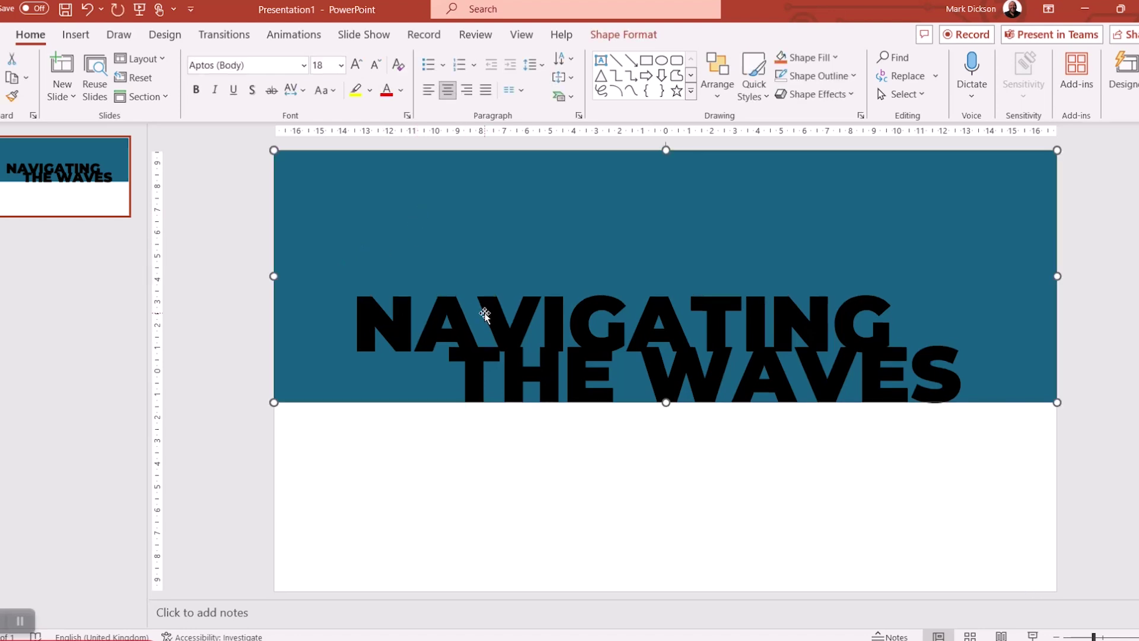
shift+click(489, 315)
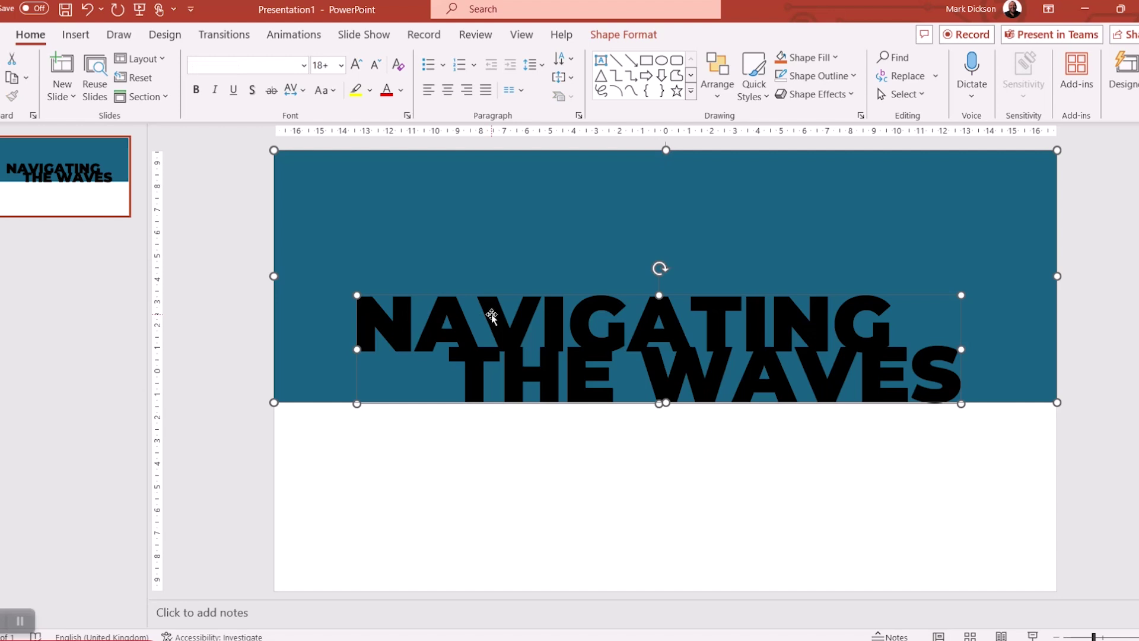
click(644, 34)
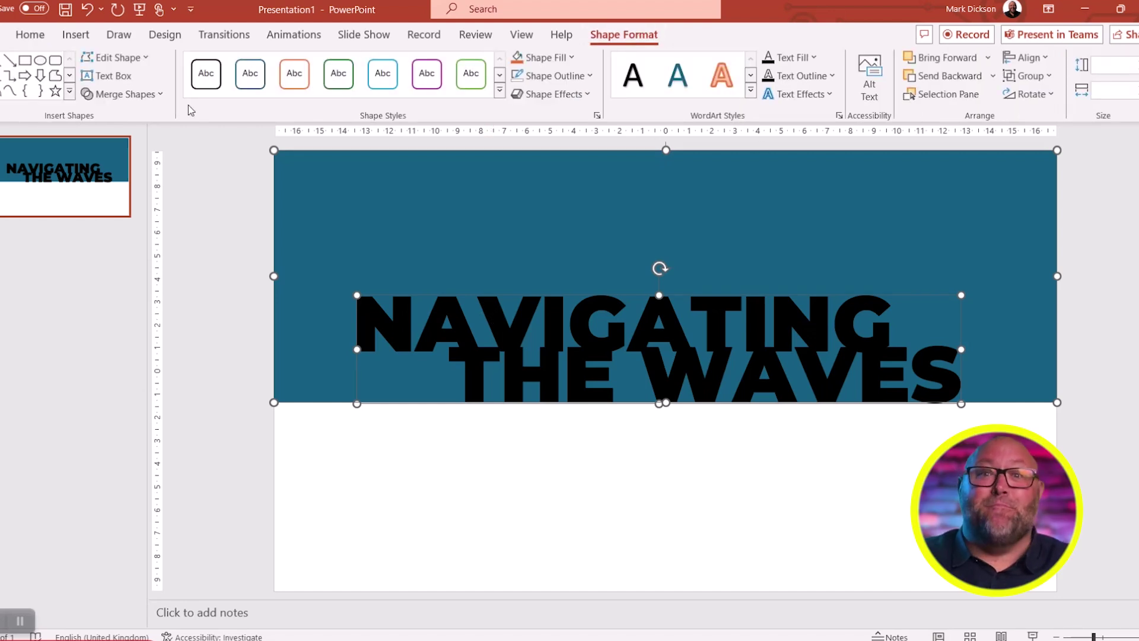
click(165, 96)
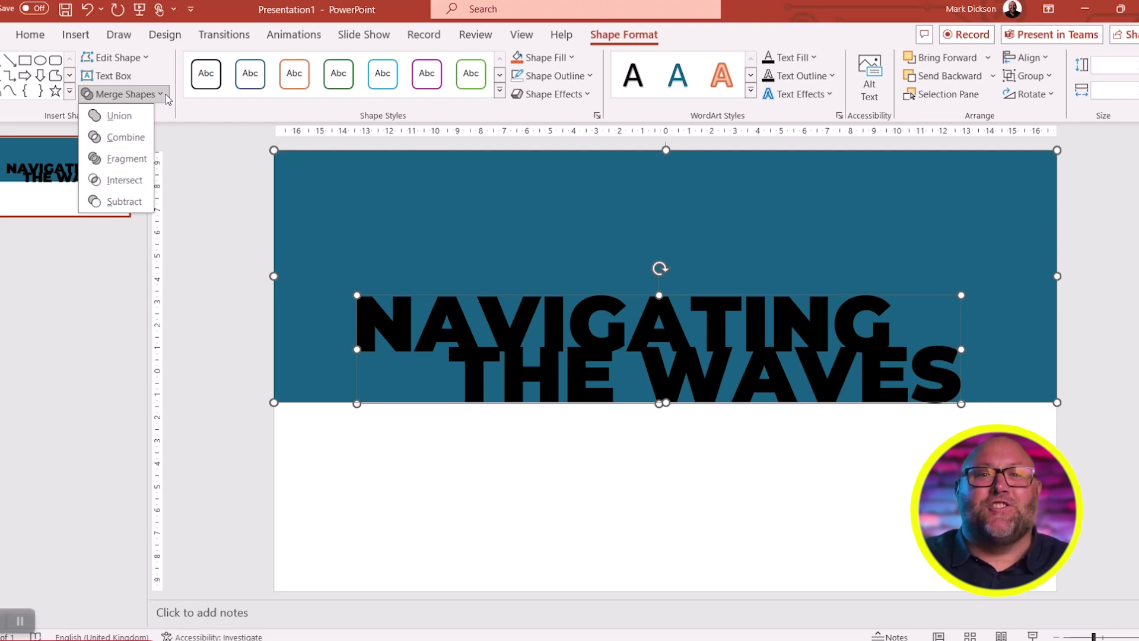
click(124, 200)
click(74, 36)
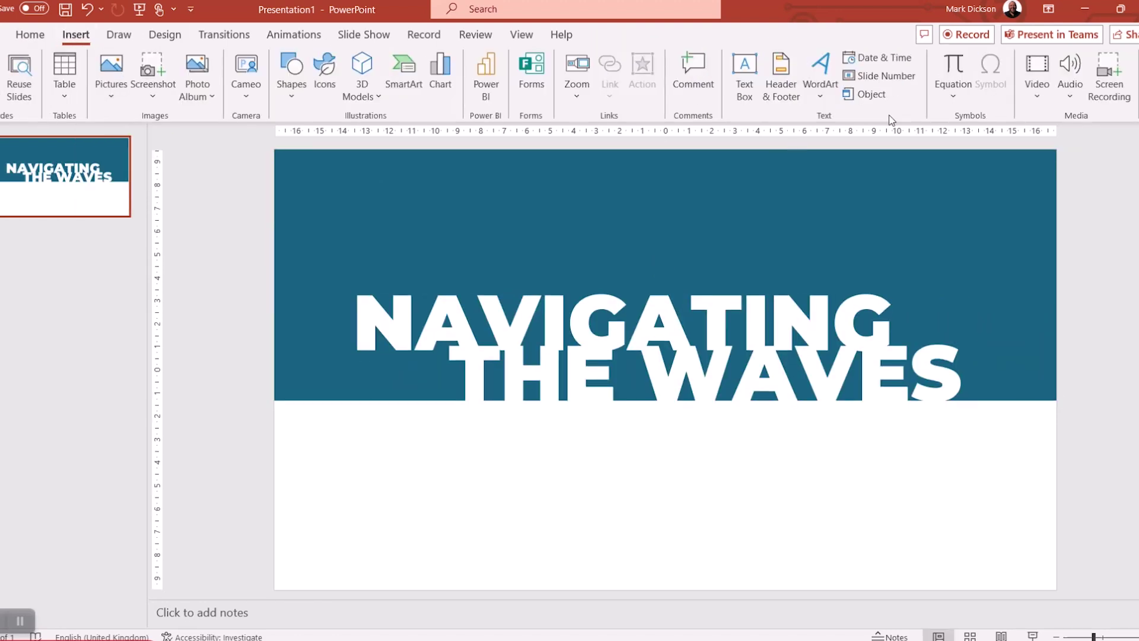
Insert 'Navigating the Waves Title Video' from this device, starting automatically and looping until stopped
click(1042, 76)
click(1053, 142)
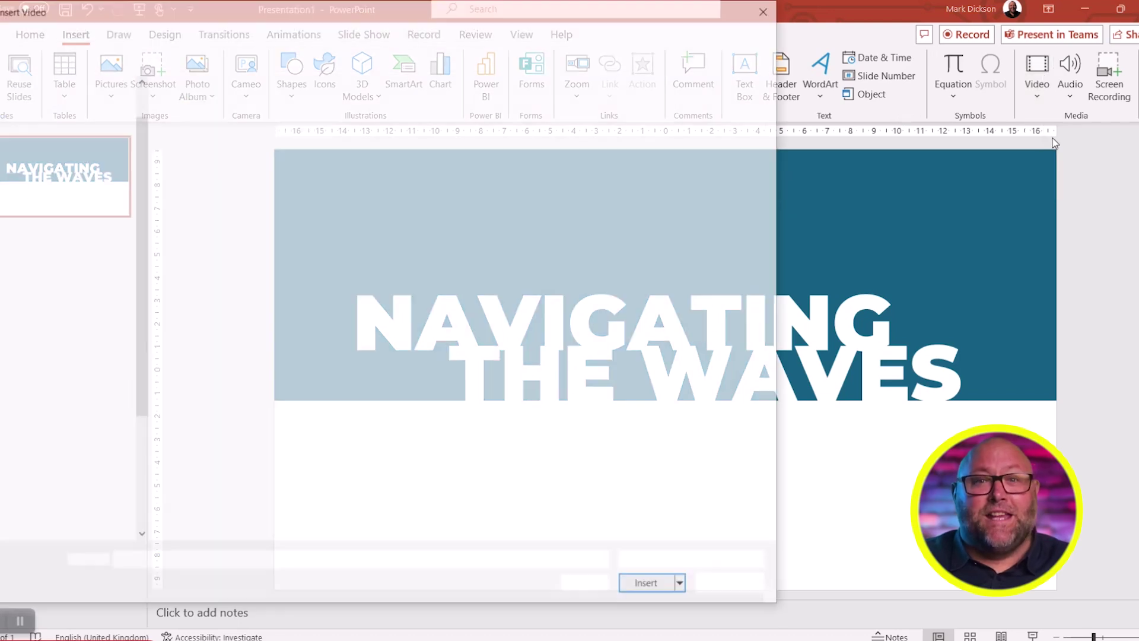
click(289, 135)
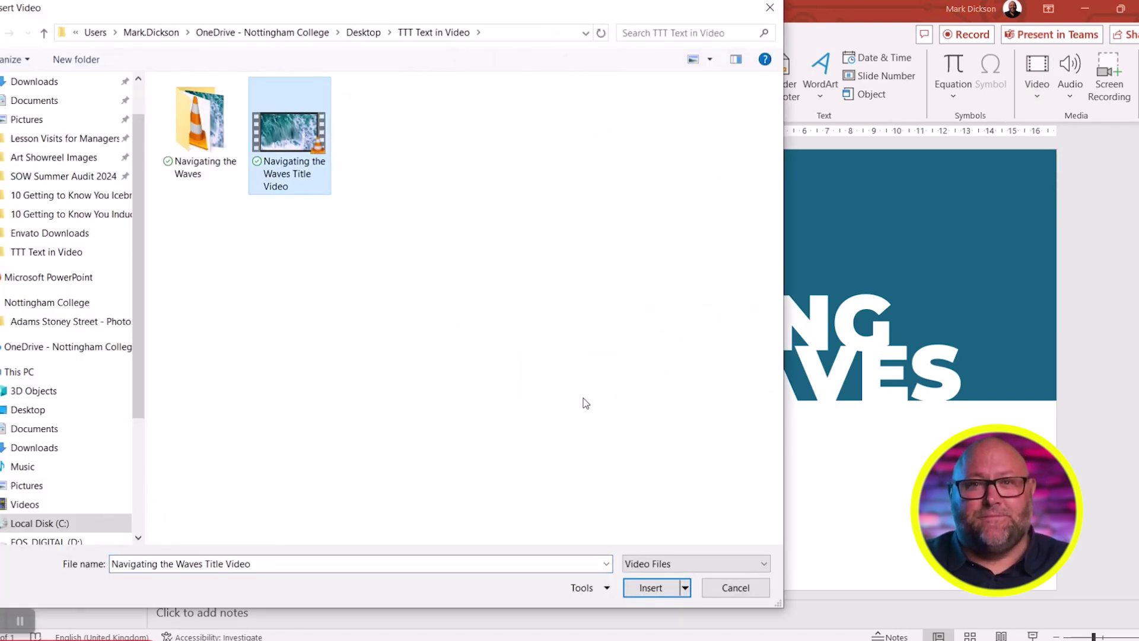
click(650, 587)
click(456, 59)
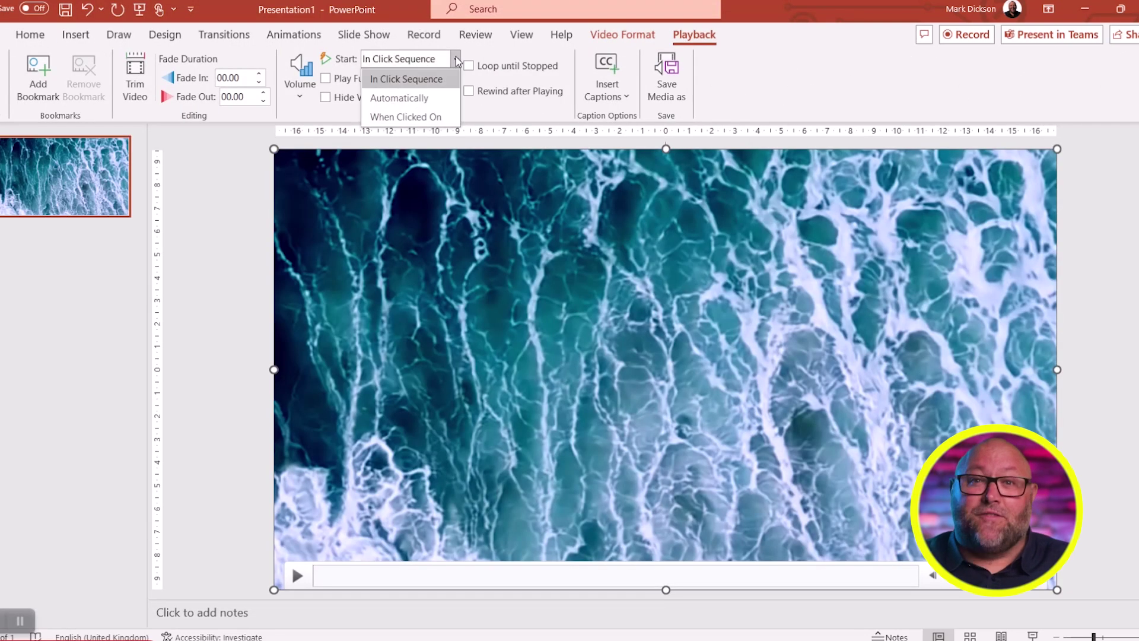
click(430, 99)
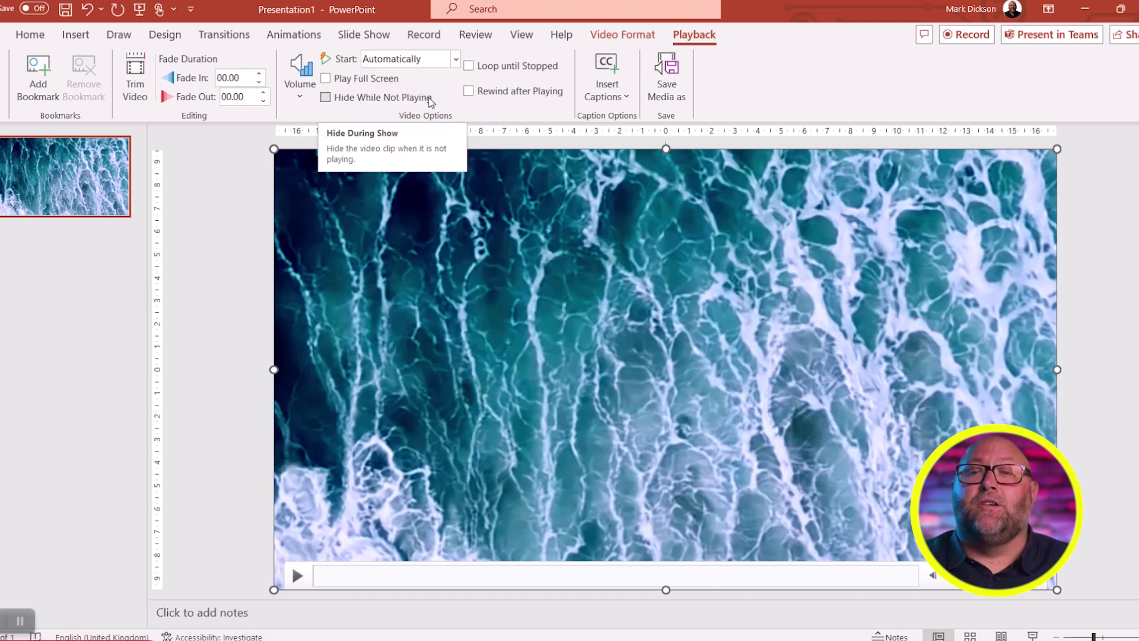
click(468, 66)
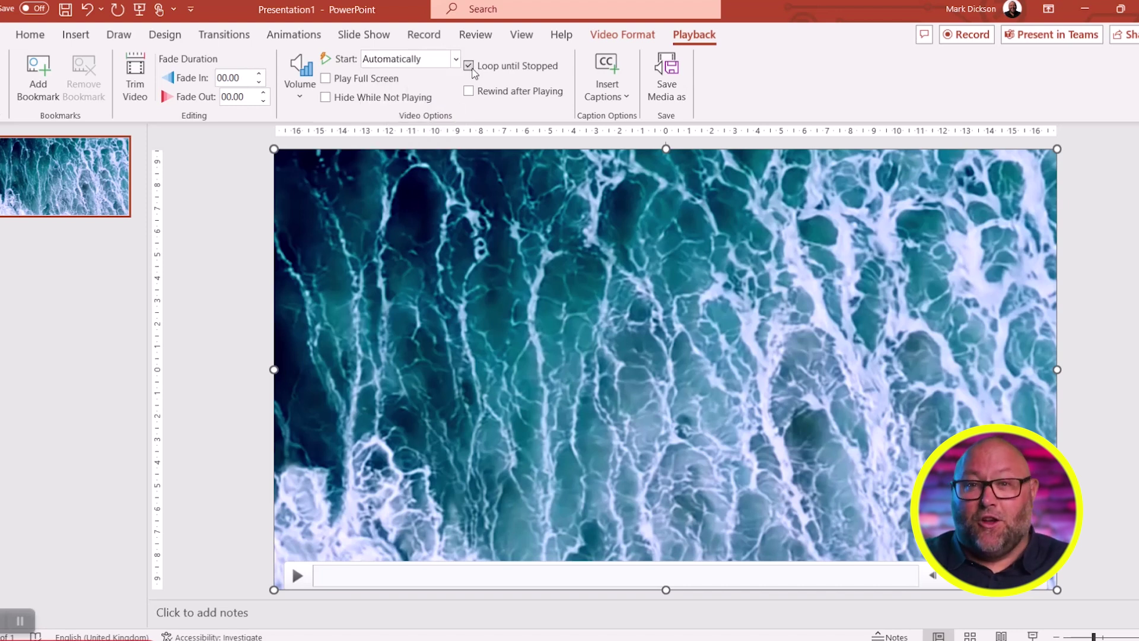
Send the video to the back, fill the cut-out shape white, and paste the subtitle below the title
right_click(474, 227)
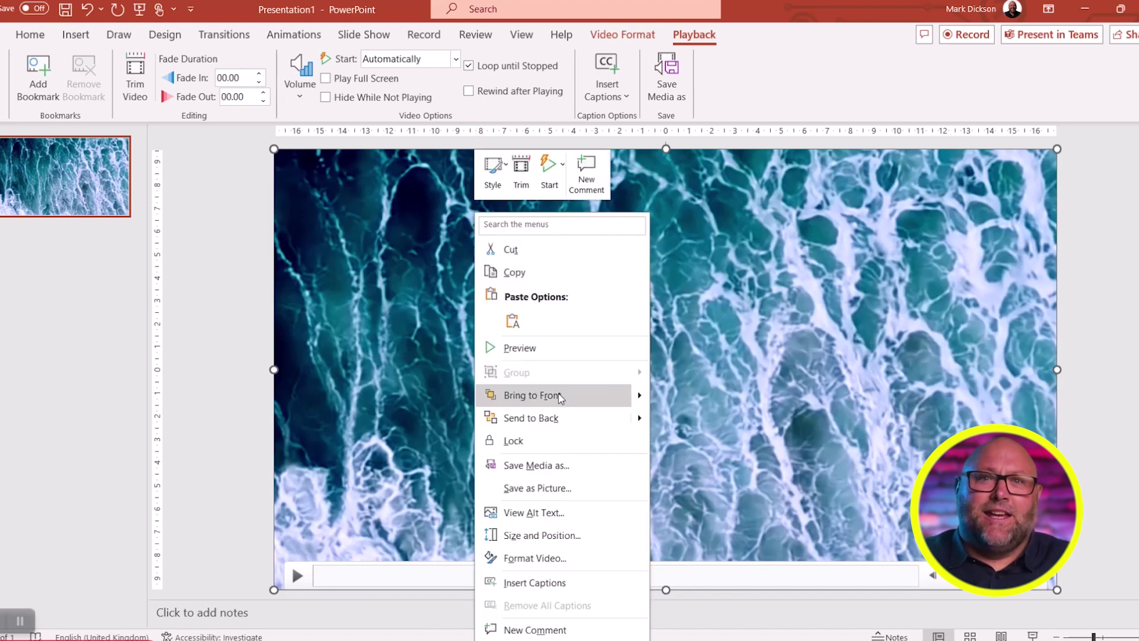
click(556, 420)
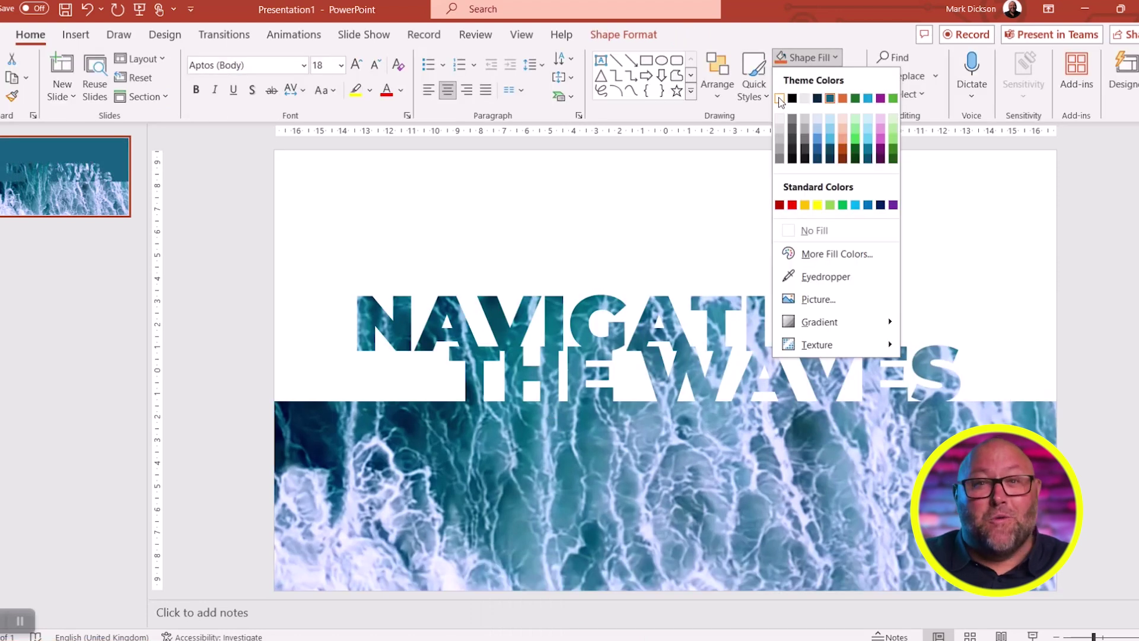
click(788, 94)
click(241, 216)
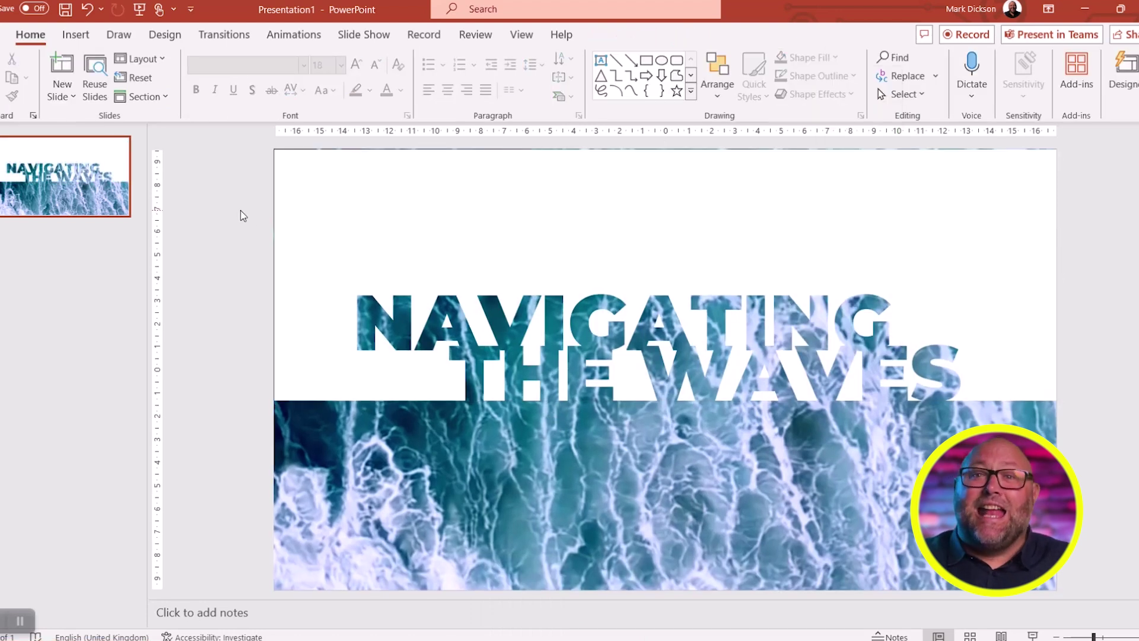
text(Strategies to support and implement Mental health and resilience)
drag(515, 423, 490, 409)
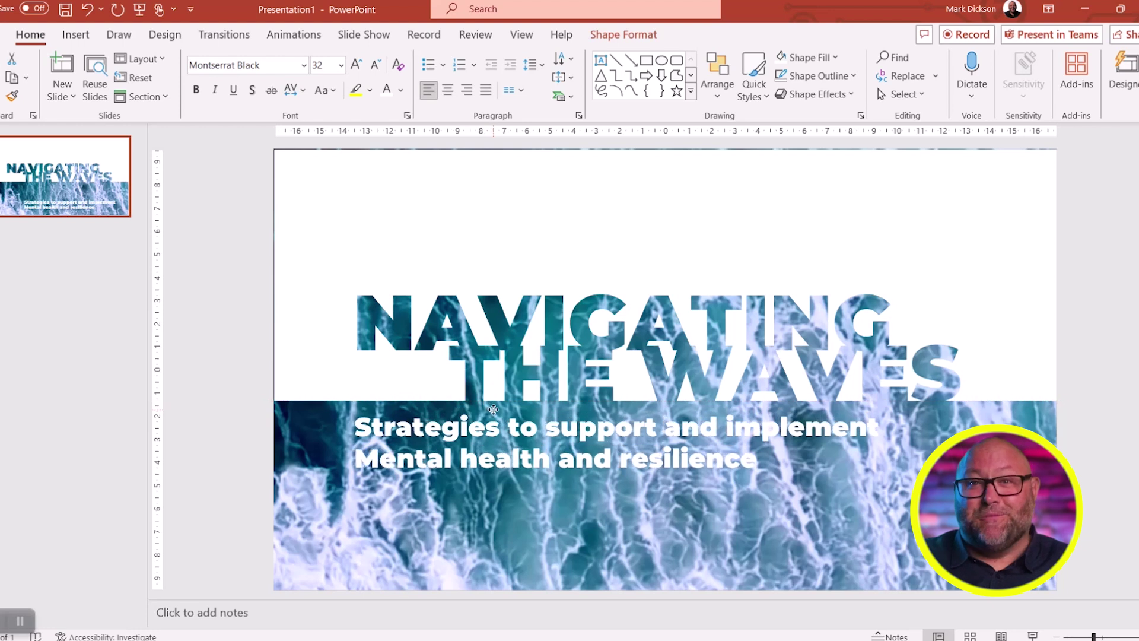
Play the slide as a full-screen slide show
key(F5)
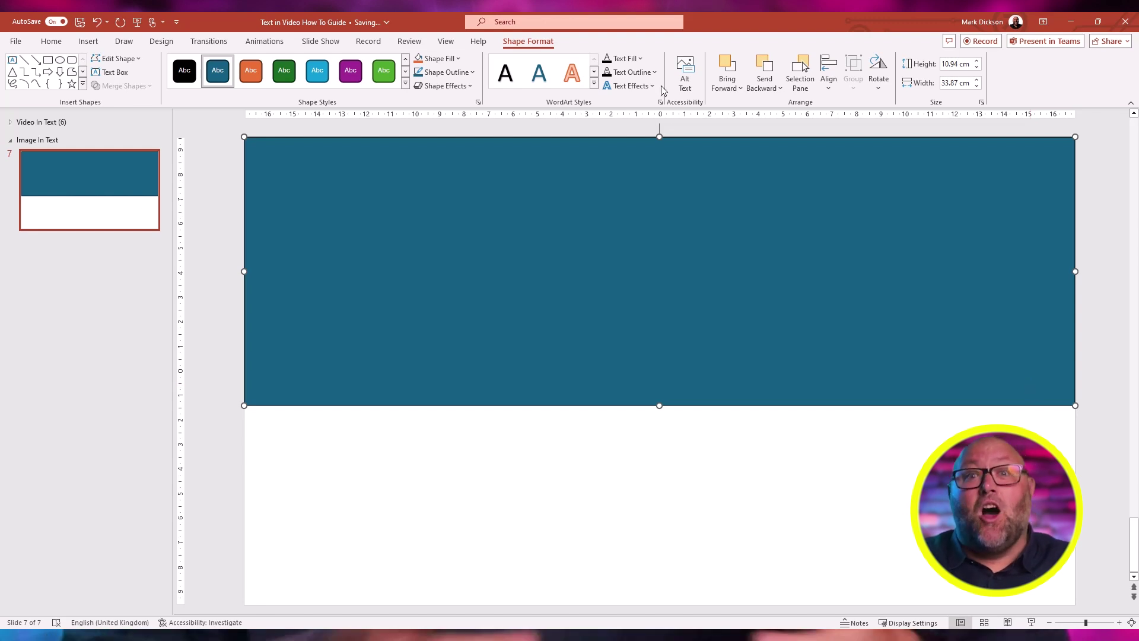
Duplicate the INSERT YOUR line below, change the copy to TEXT HERE, and offset it right
click(473, 73)
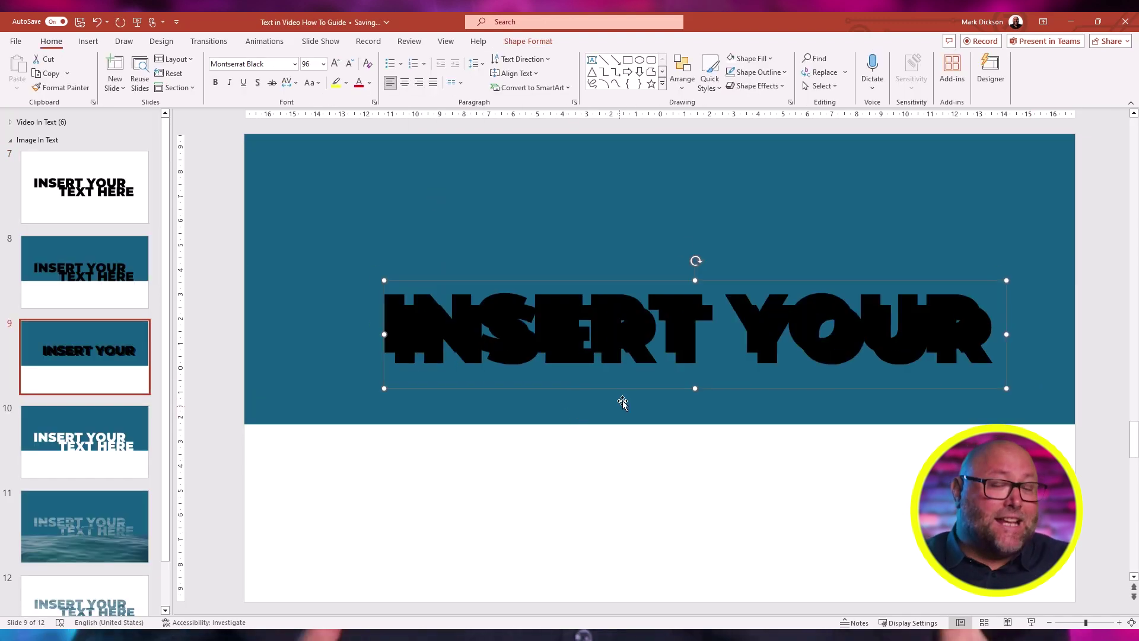
drag(626, 389, 621, 437)
triple_click(619, 403)
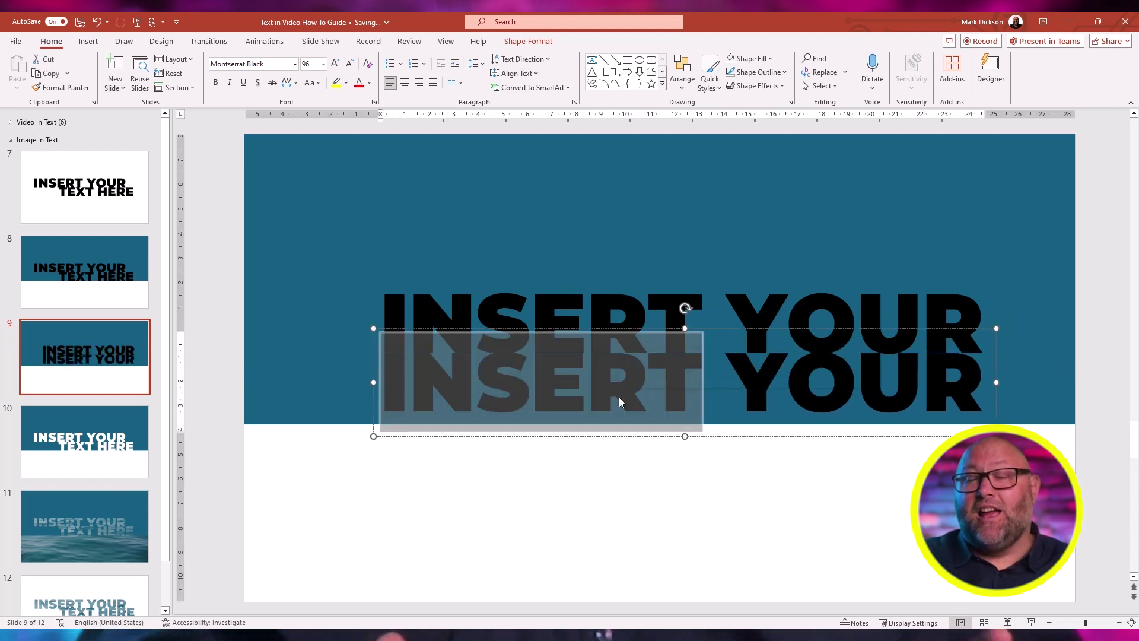
text(TEXT)
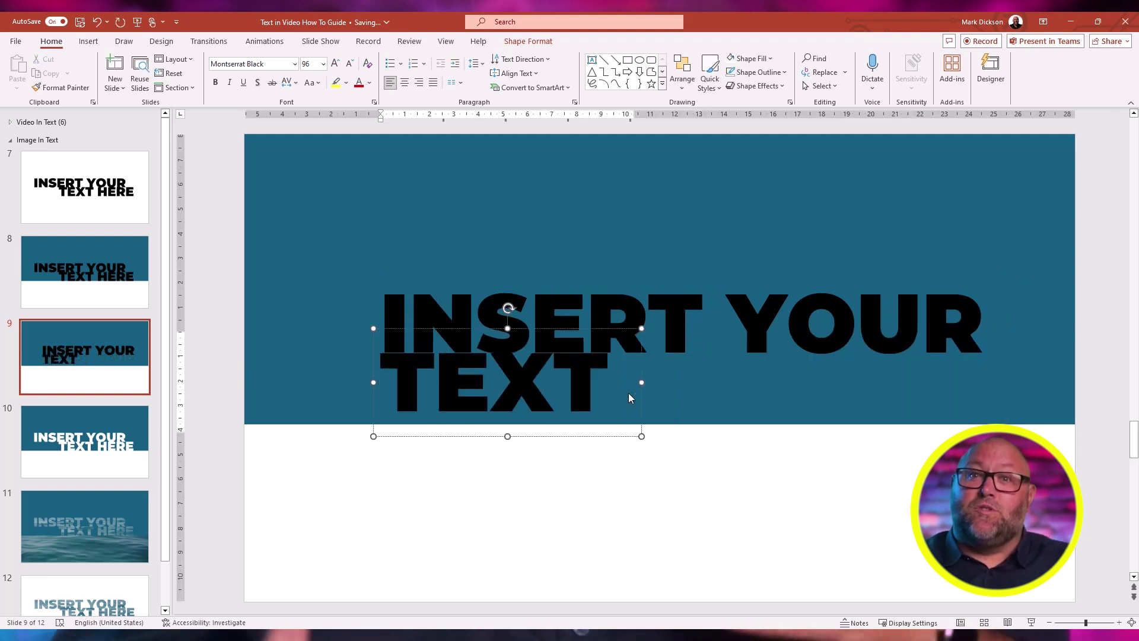
text( HERE)
drag(681, 437, 859, 440)
Union both title lines into one shape and lower it onto the teal band's bottom edge
shift+click(760, 320)
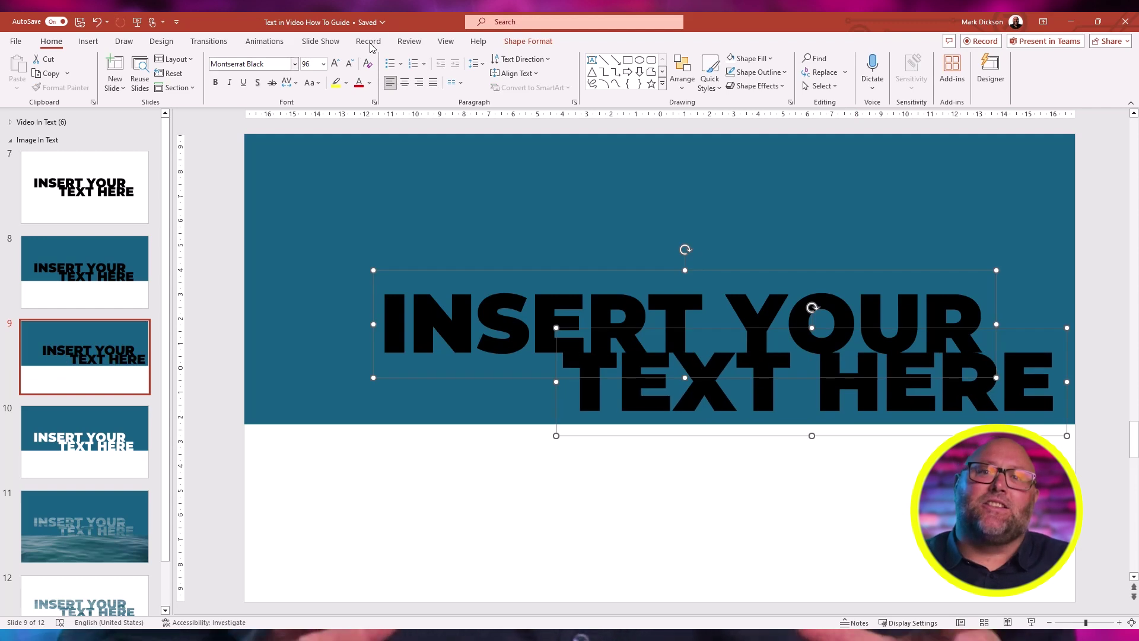
click(520, 42)
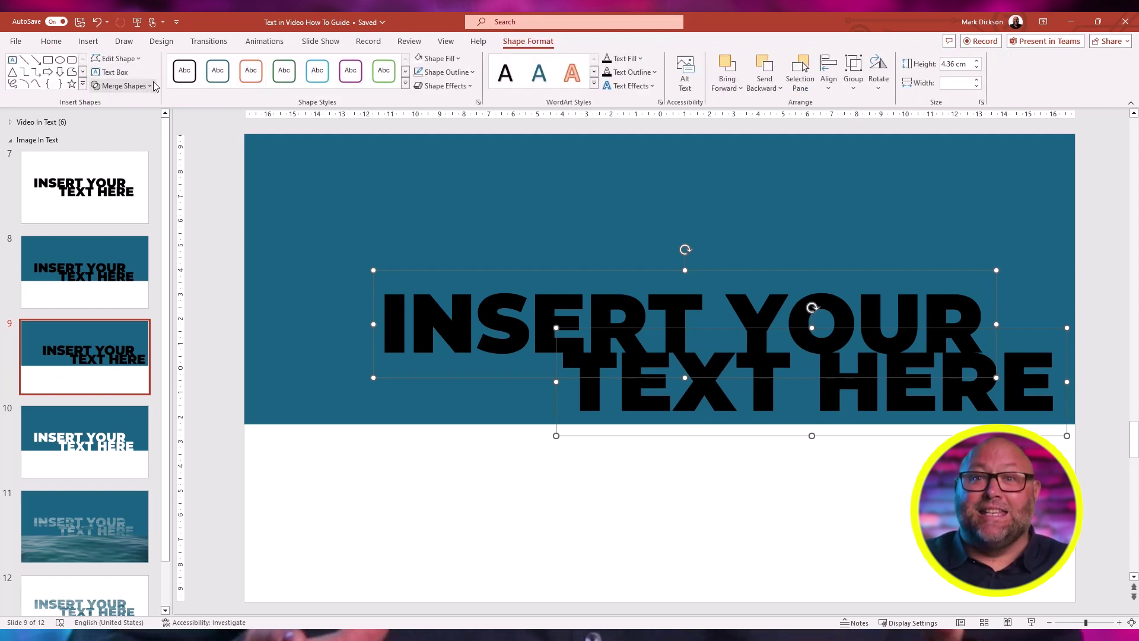
click(149, 86)
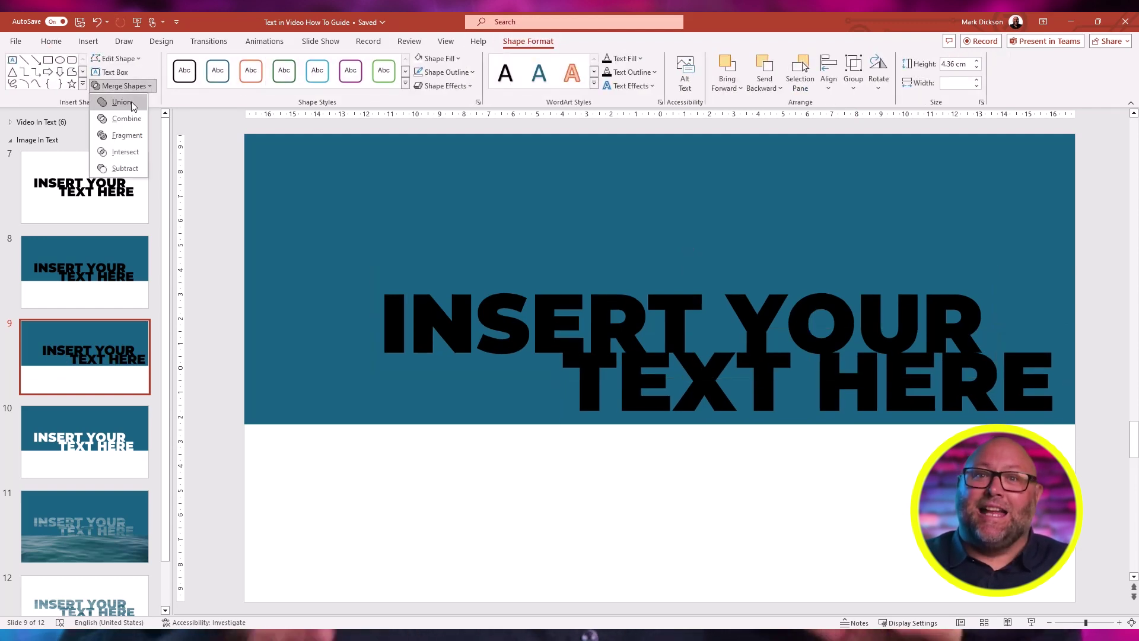
click(132, 104)
click(587, 548)
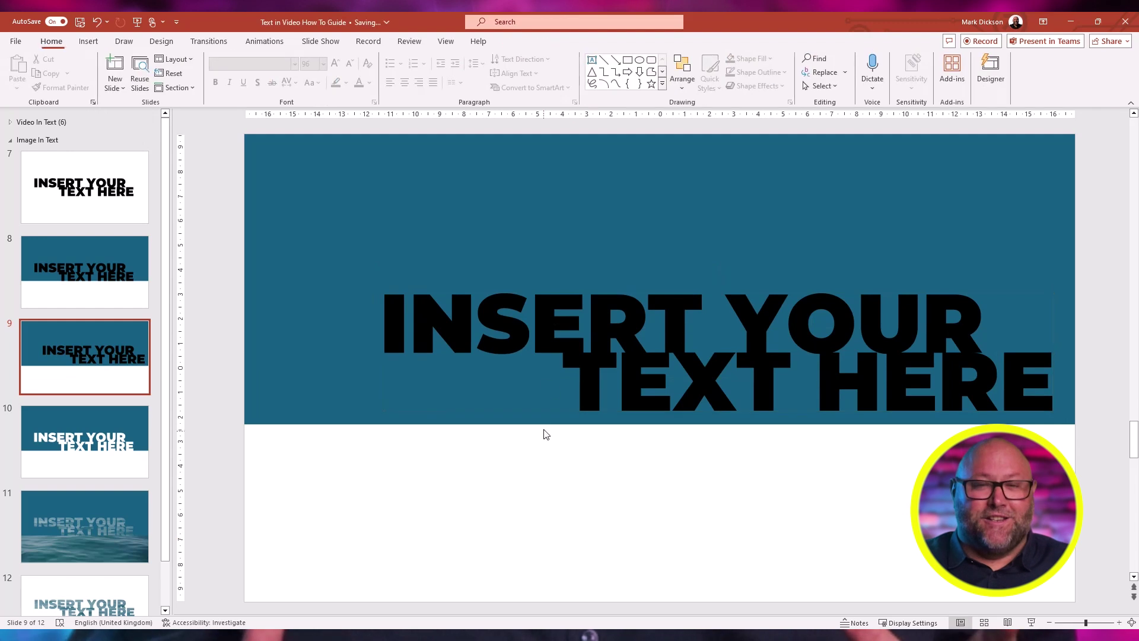
click(598, 349)
drag(607, 325, 605, 339)
Select the teal rectangle and then the merged title shape together
click(587, 485)
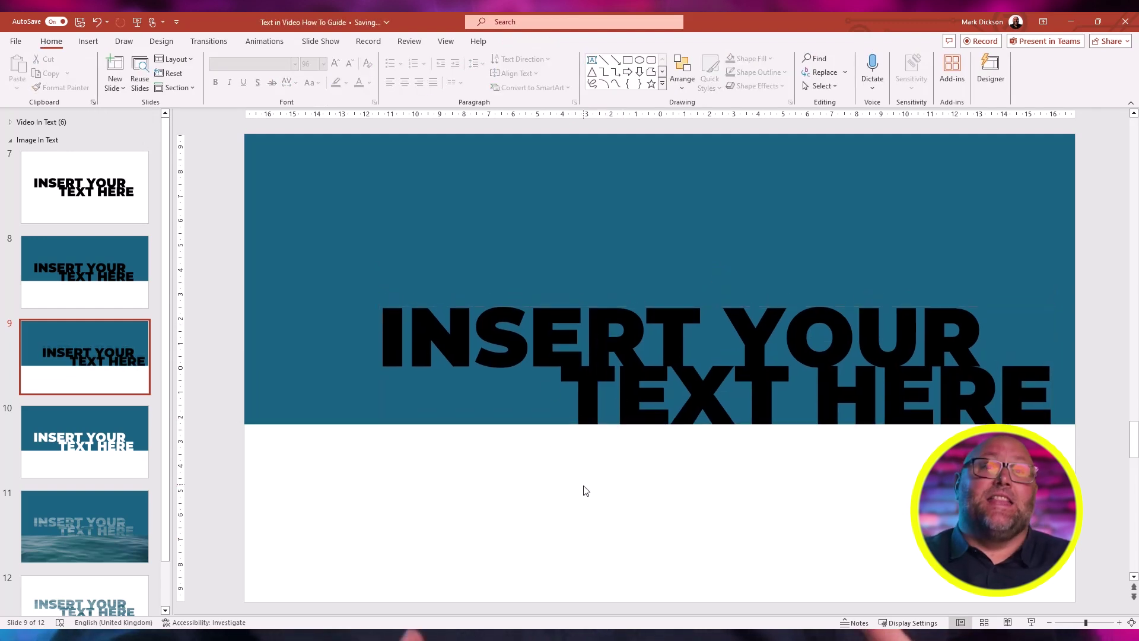
click(291, 223)
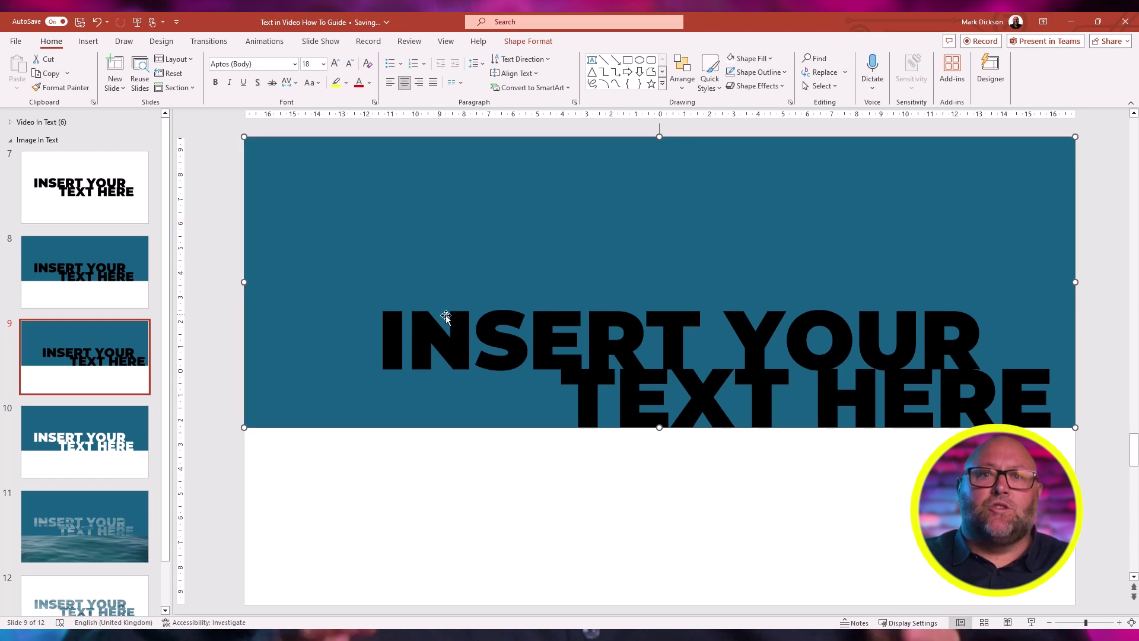
shift+click(465, 342)
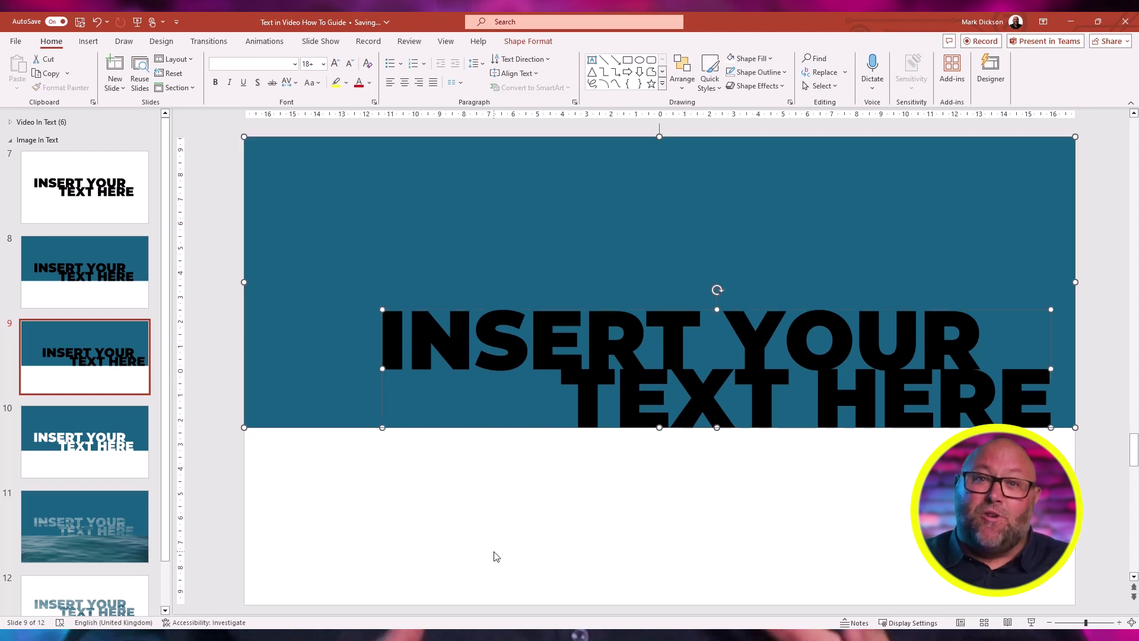
Subtract the INSERT YOUR TEXT HERE lettering from the teal rectangle
click(551, 42)
click(152, 86)
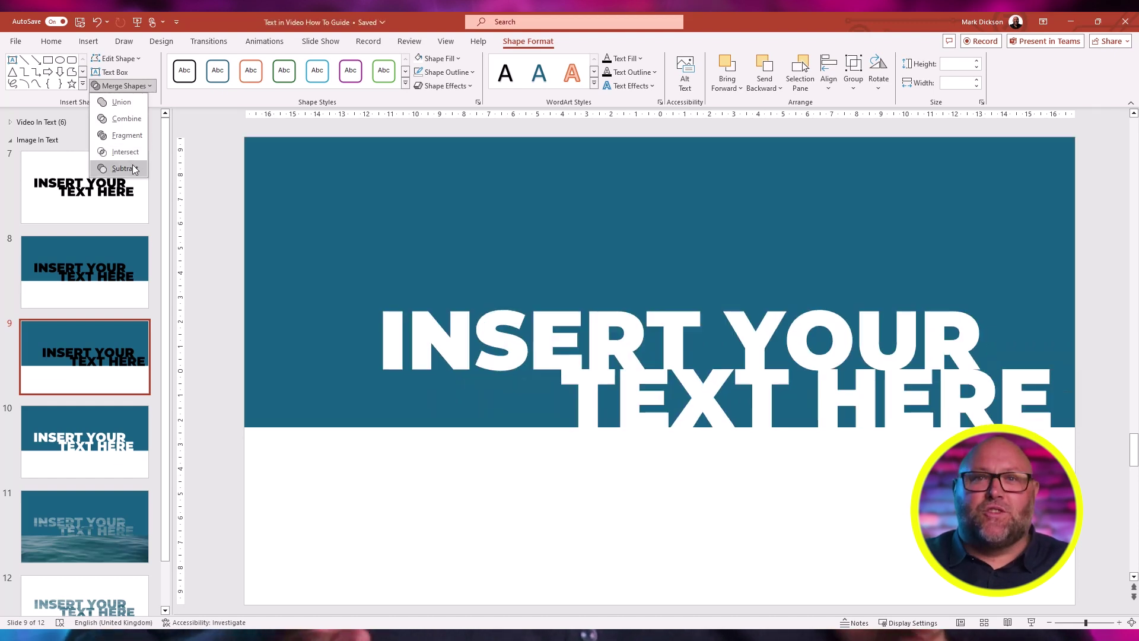
click(134, 169)
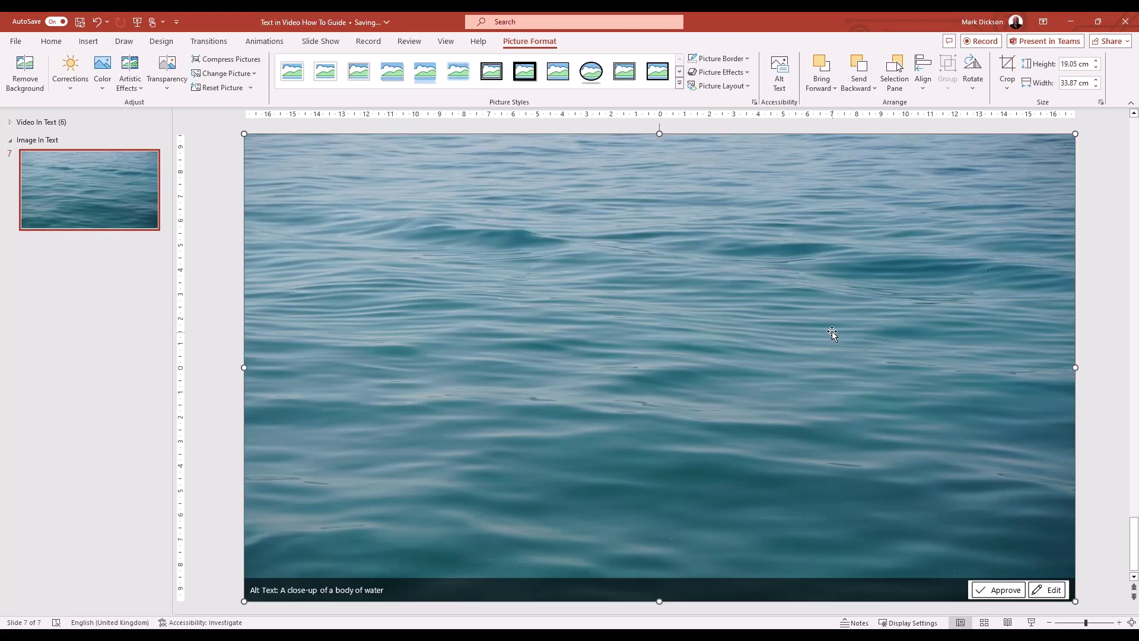
Send the water photo behind the cut-out rectangle and fill the rectangle white
right_click(833, 331)
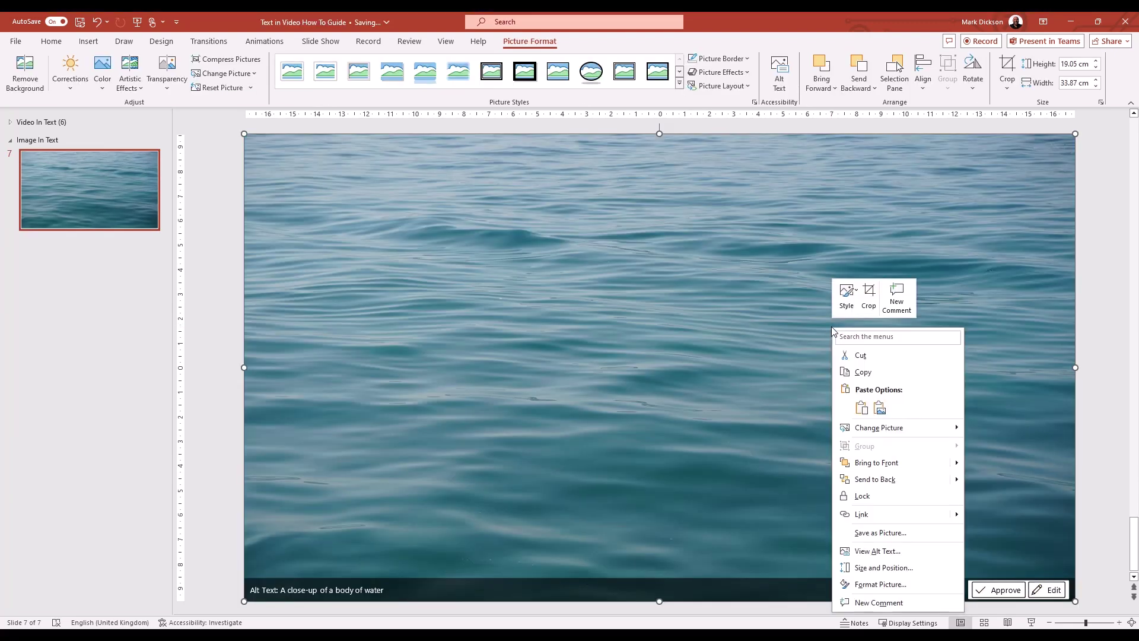
click(884, 480)
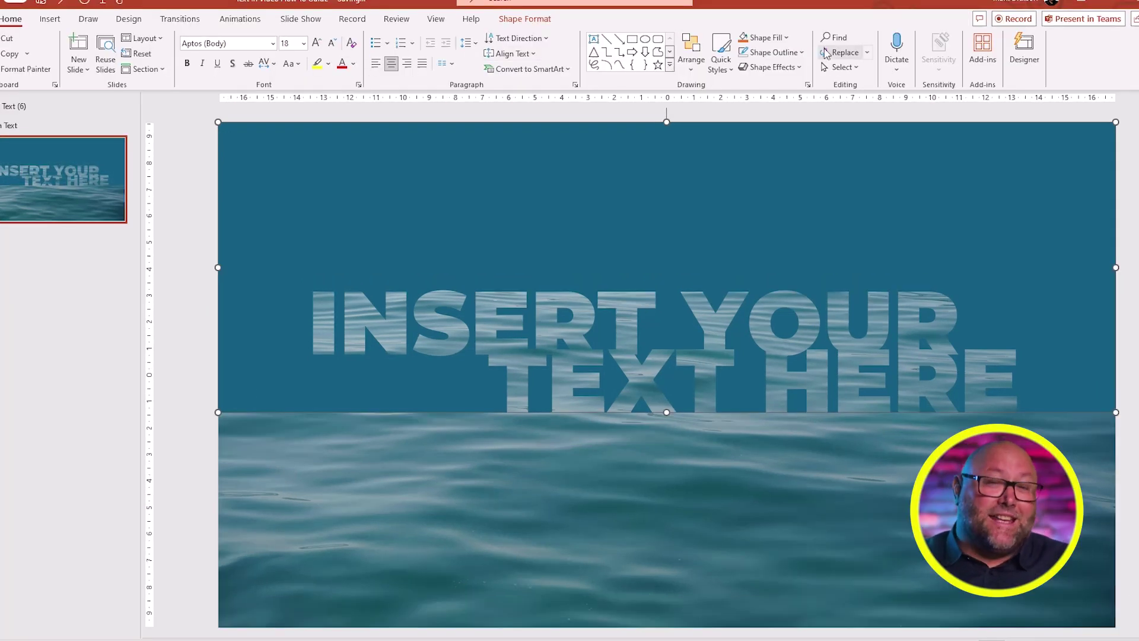
click(789, 38)
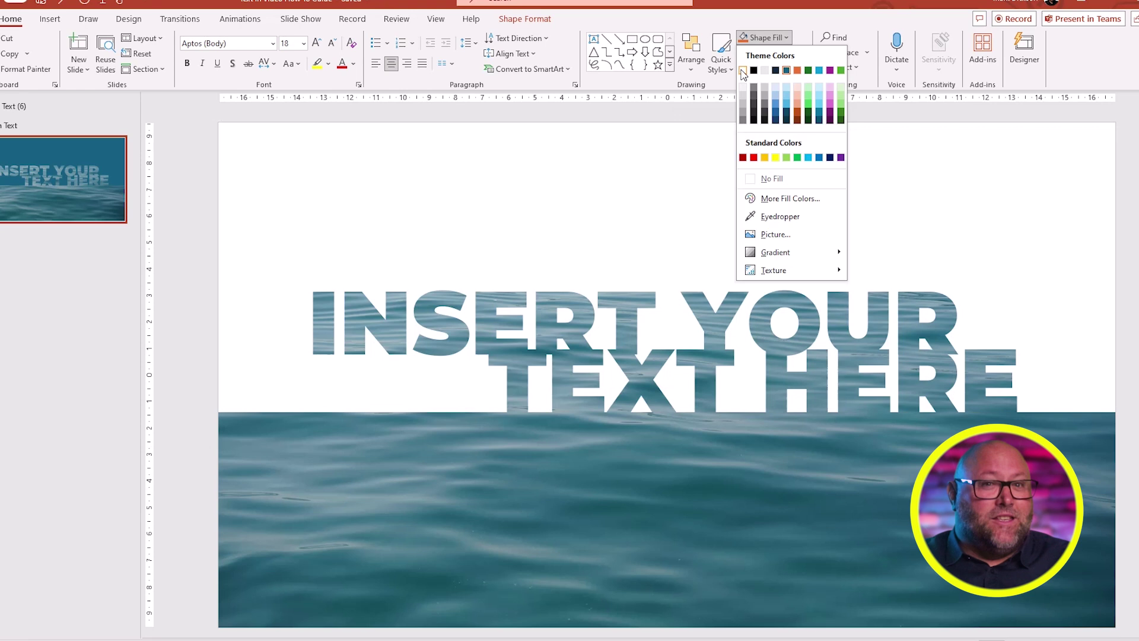
click(743, 70)
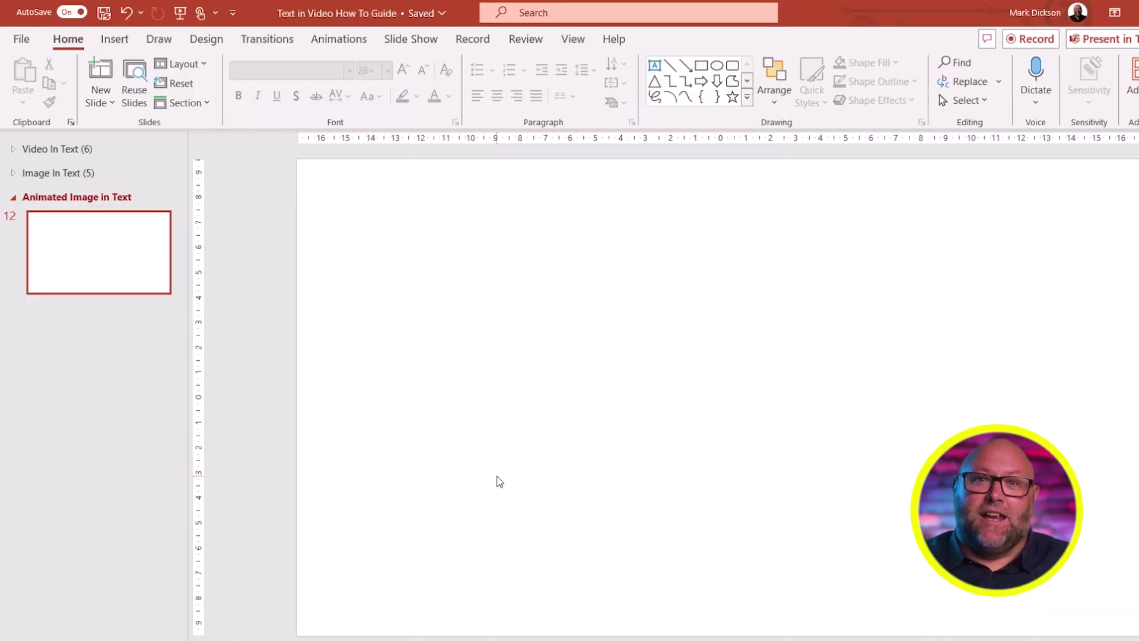
click(114, 39)
Draw a rectangle covering the whole slide
click(336, 88)
click(375, 149)
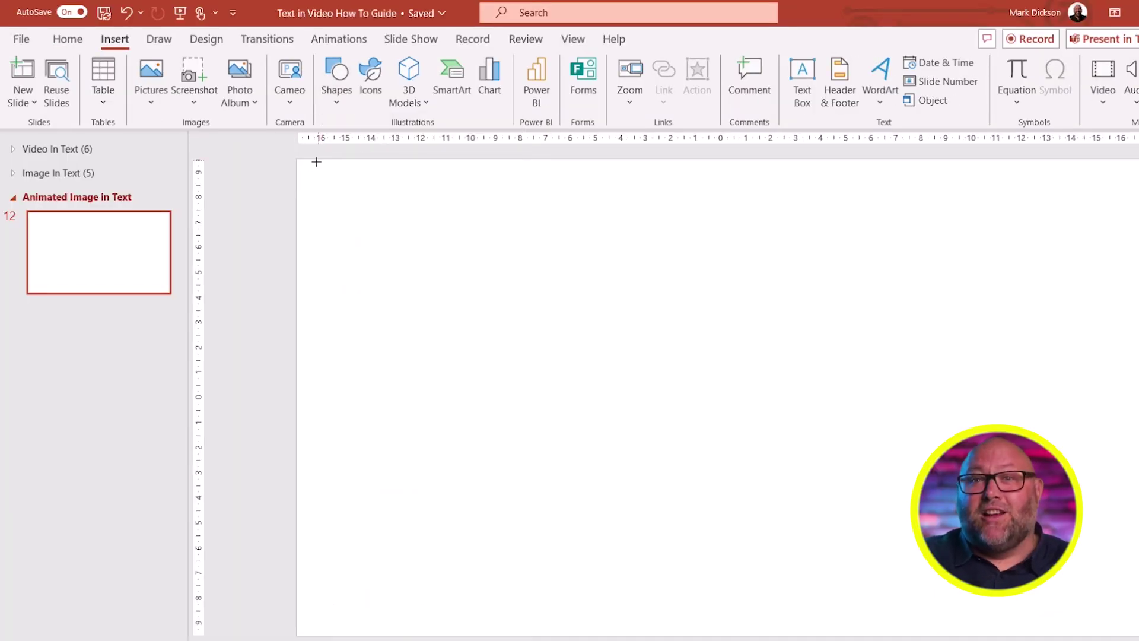
drag(297, 159, 1136, 635)
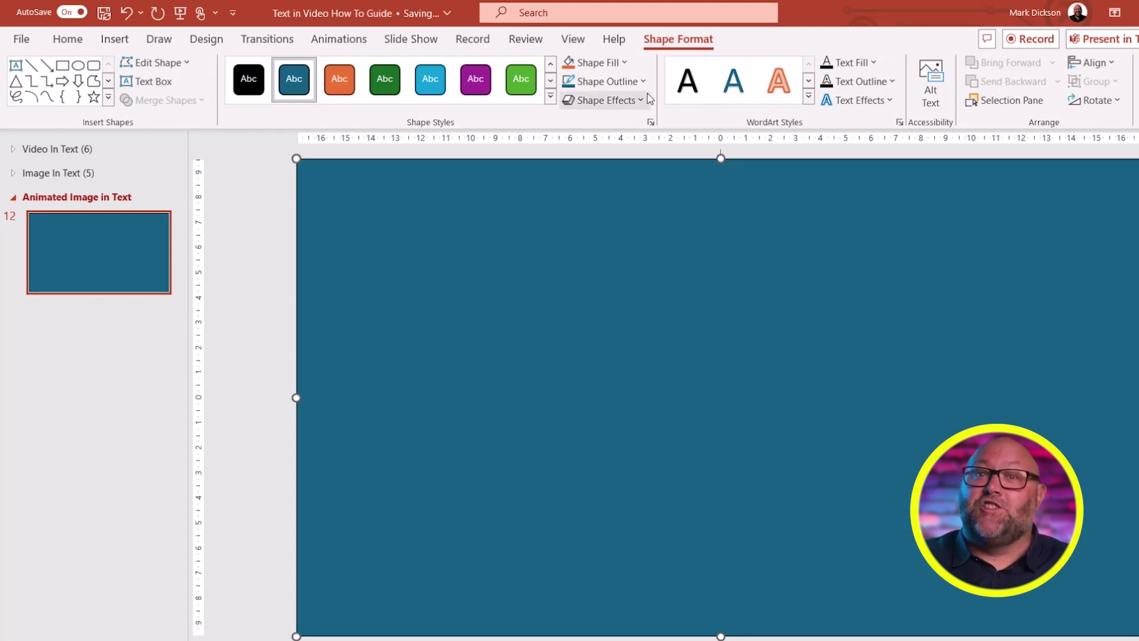
click(644, 81)
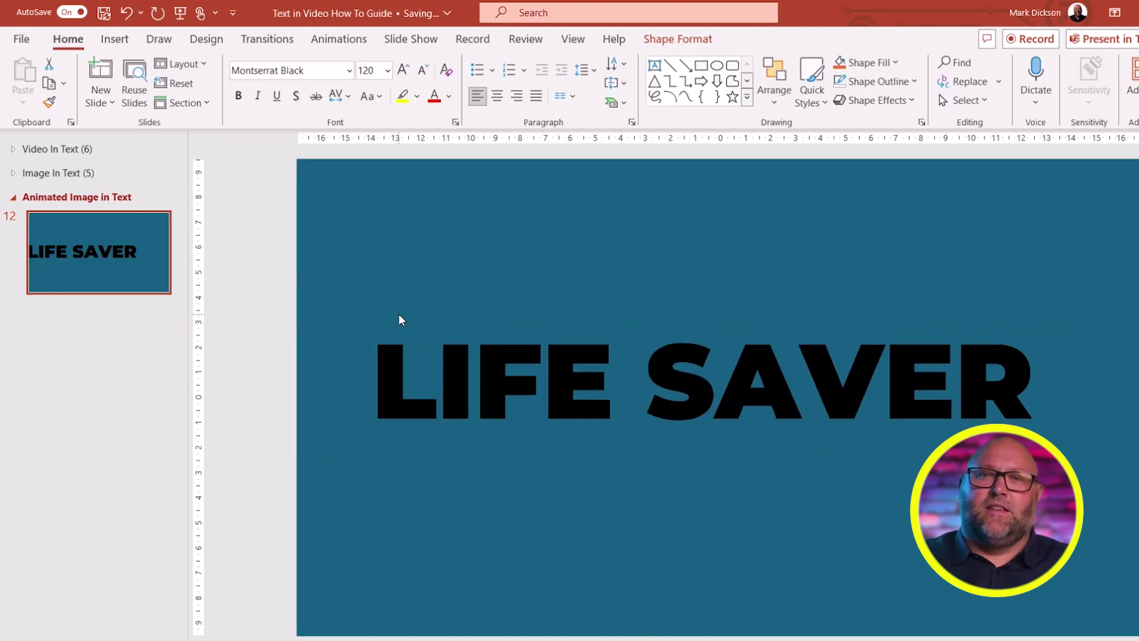
Set the LIFE SAVER text to font size 150
click(400, 318)
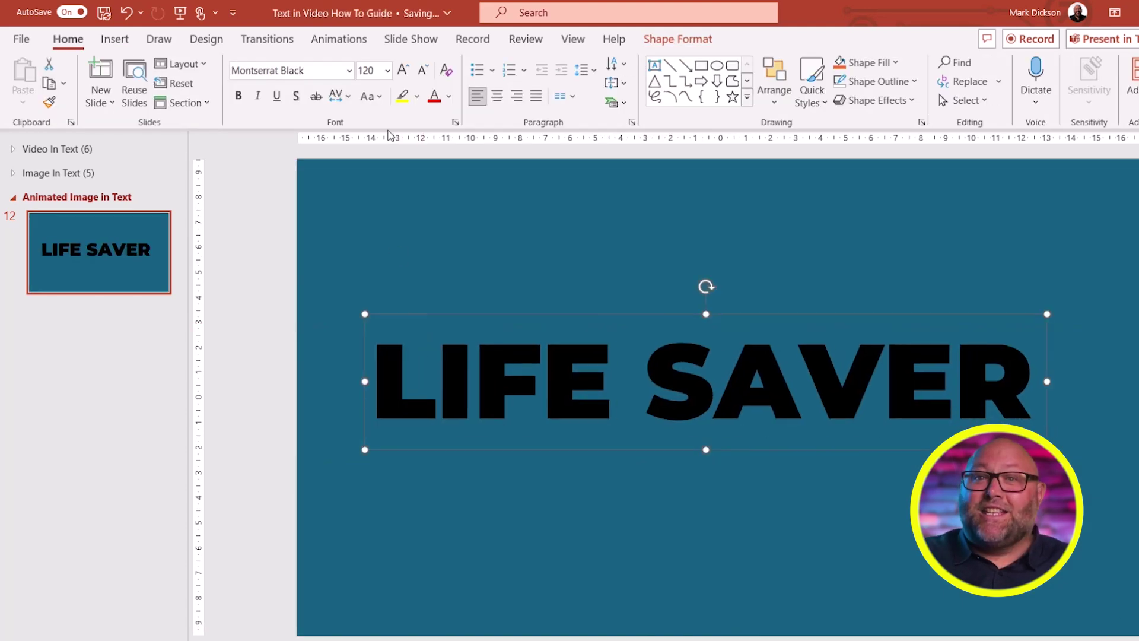
text(200)
key(Return)
text(150)
key(Return)
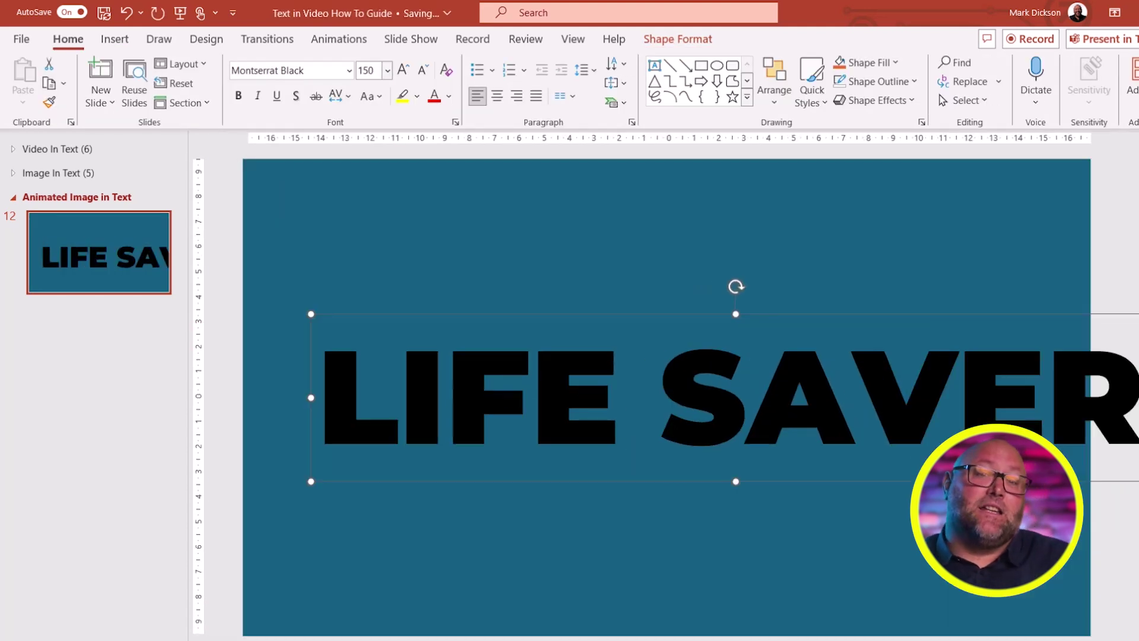
click(420, 298)
Select the rectangle then LIFE SAVER, and subtract the text from the rectangle
click(383, 289)
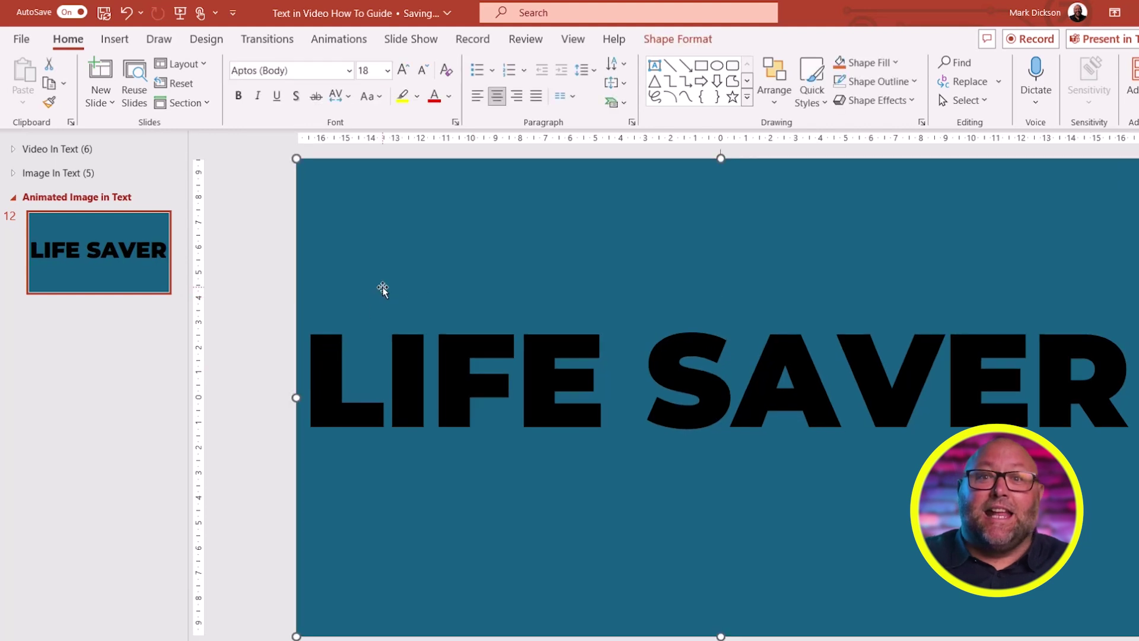
shift+click(399, 358)
click(668, 43)
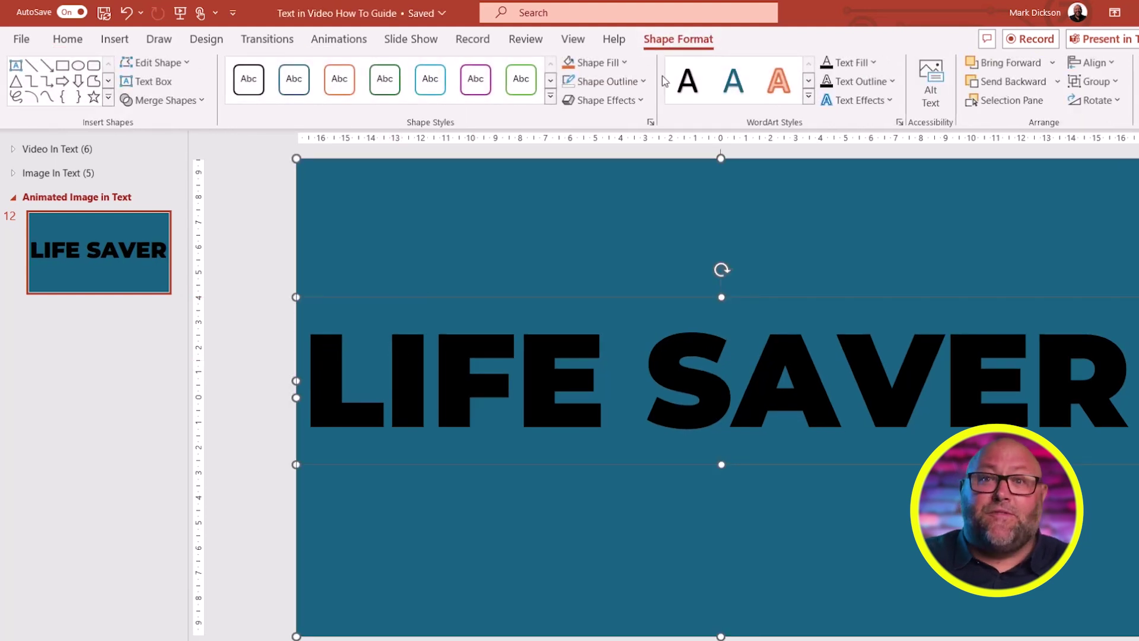
click(205, 102)
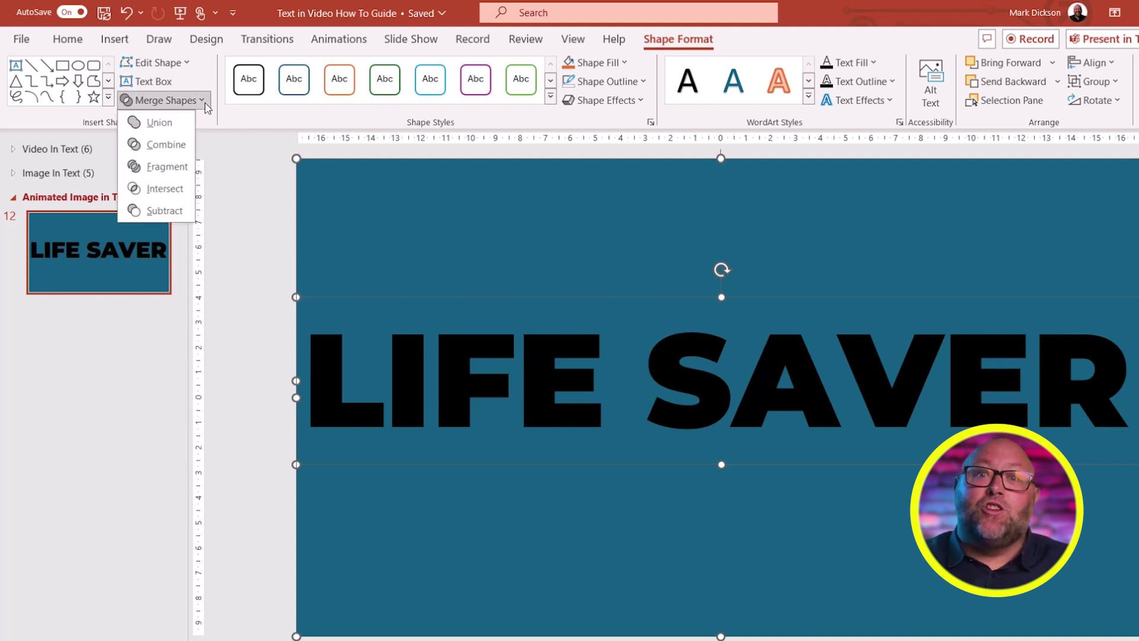
click(166, 212)
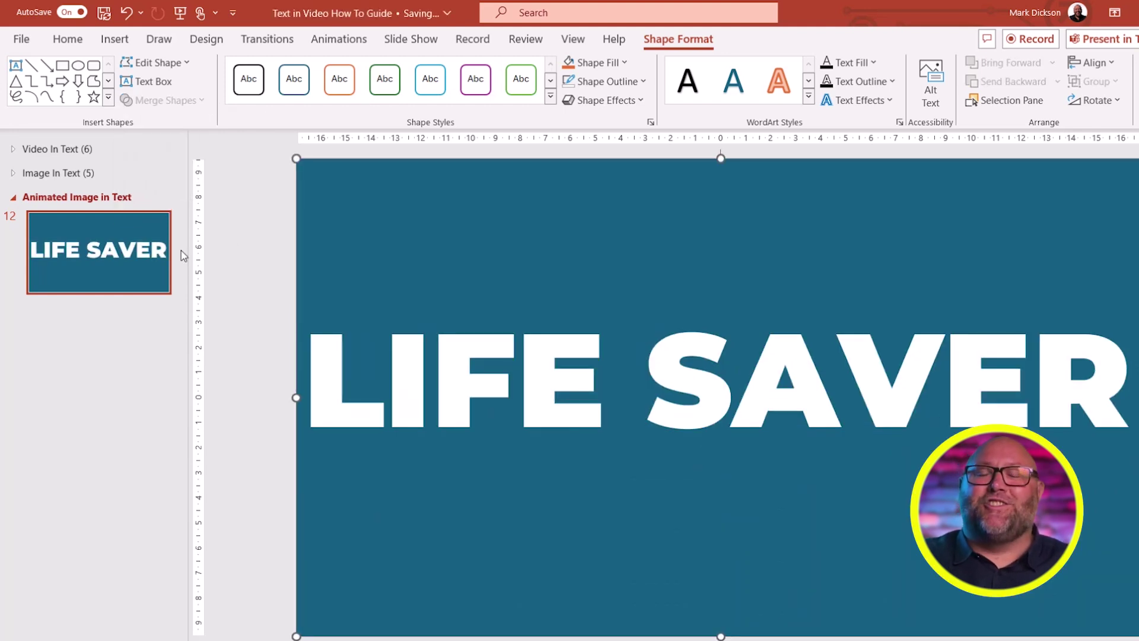
key(alt+h)
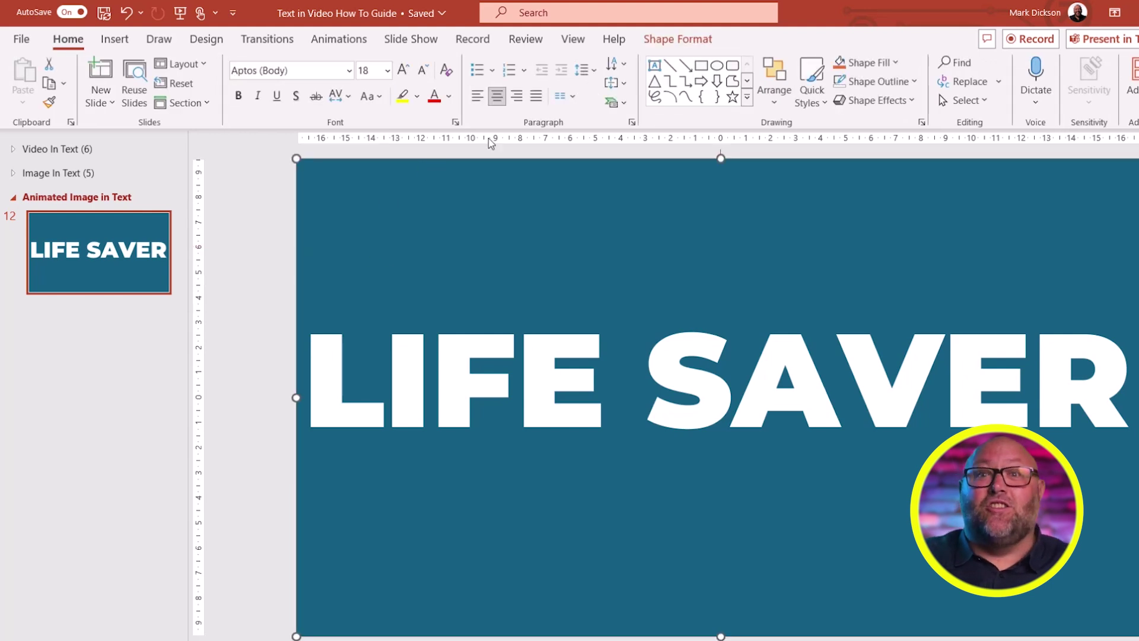
click(896, 64)
Fill the merged shape white and save it as a PNG picture named LifeSaver
click(837, 105)
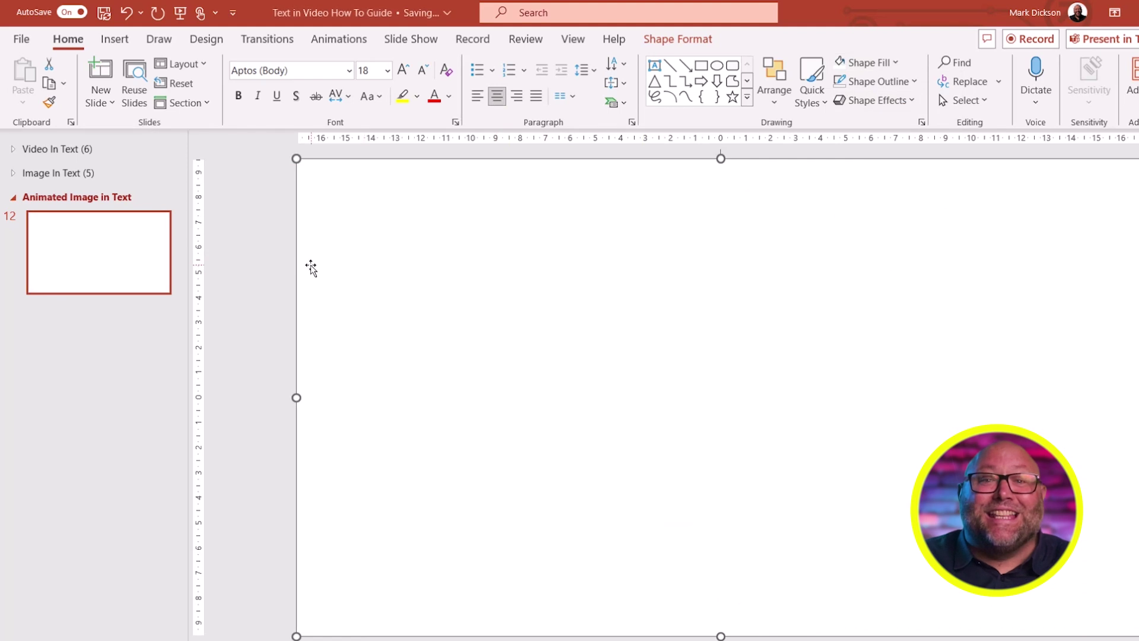
click(279, 267)
right_click(477, 275)
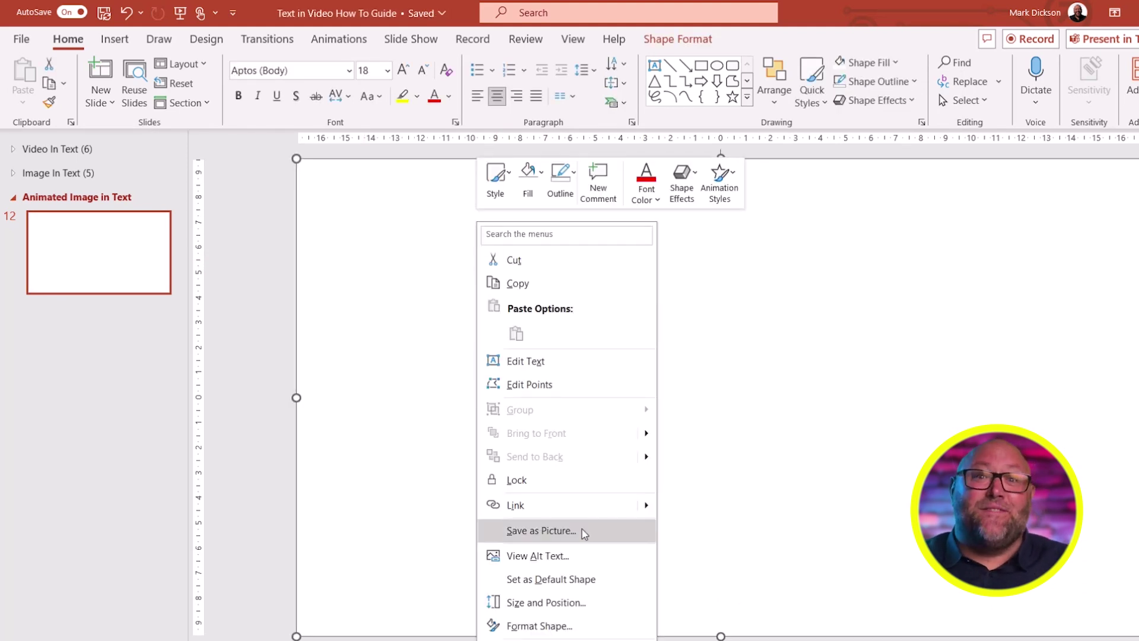
click(541, 530)
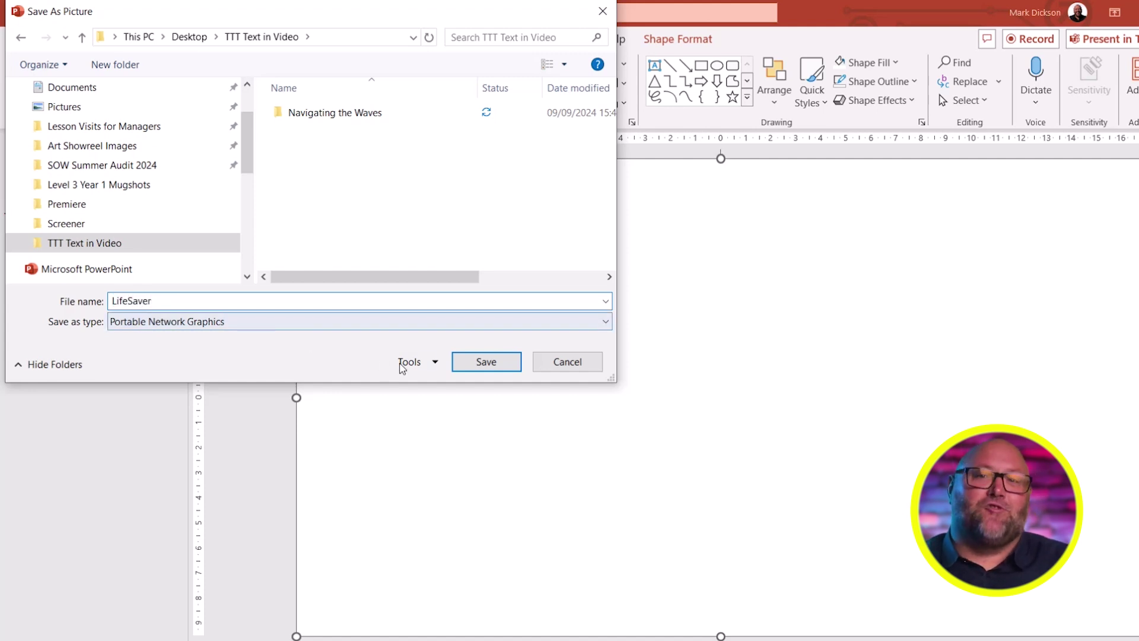
click(461, 365)
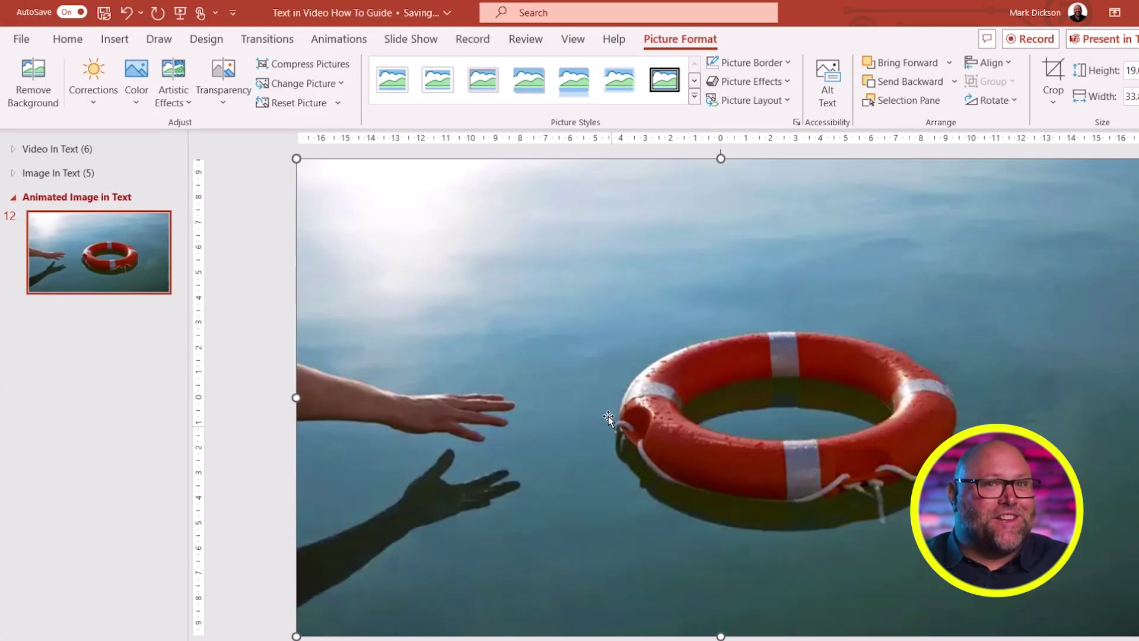
Save the lifebuoy photo as a picture
right_click(604, 407)
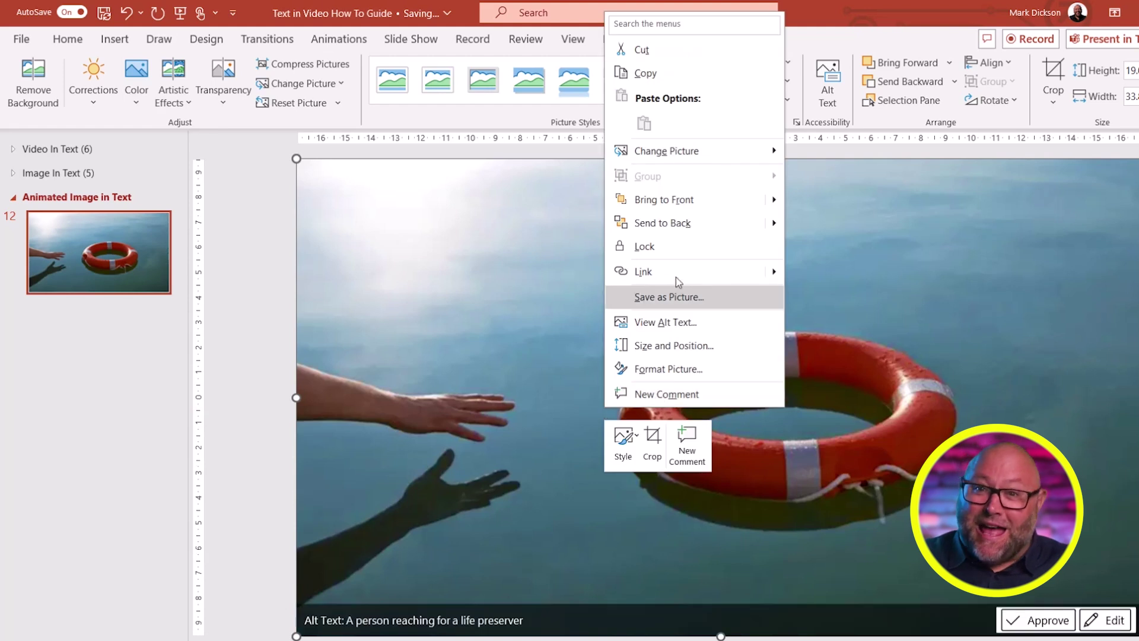
click(670, 296)
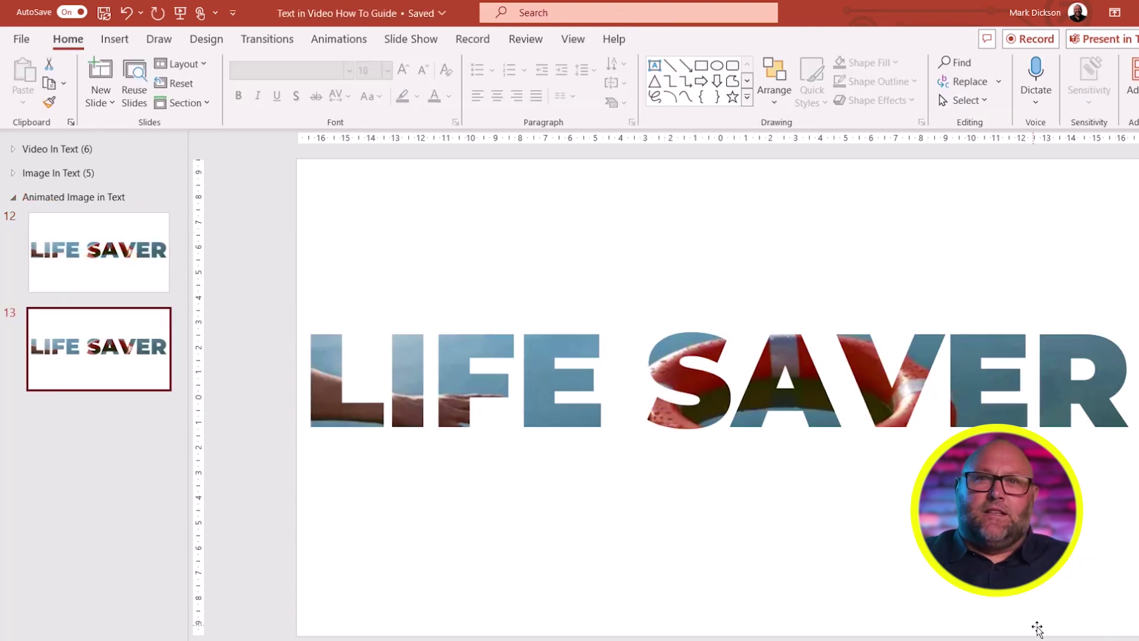
scroll(1034, 625, down, 5)
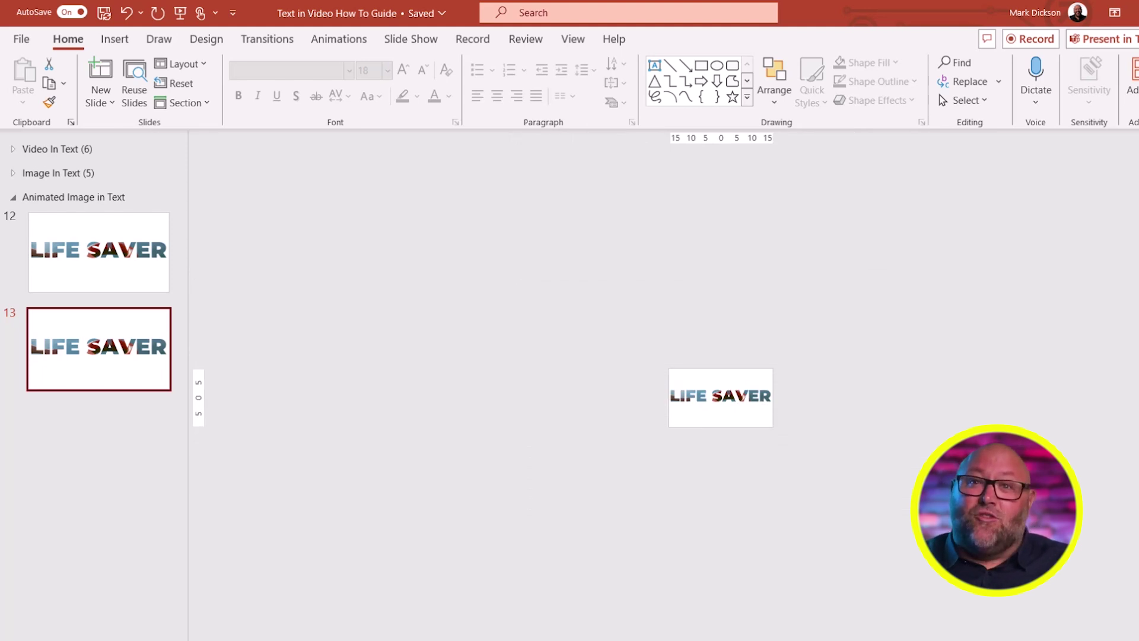
Enlarge the LIFE SAVER lettering on slide 13 and move it up and to the right
click(739, 420)
drag(670, 426, 275, 603)
drag(456, 550, 677, 450)
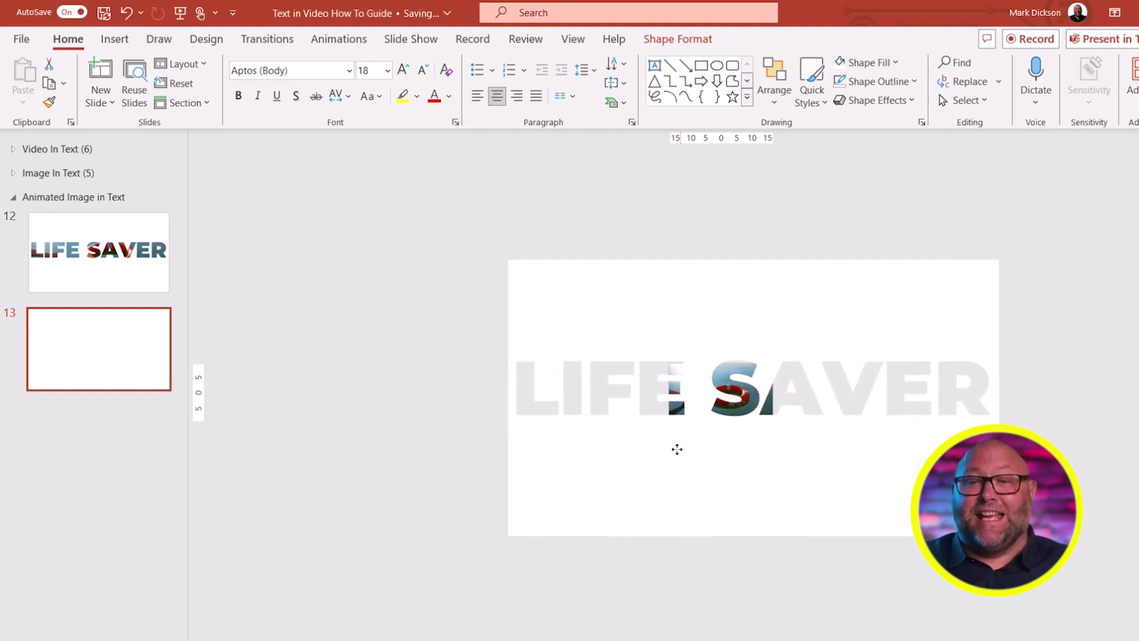
scroll(1098, 609, up, 5)
Scale LIFE SAVER up to 172% with locked aspect ratio, then shift it up and left
right_click(817, 478)
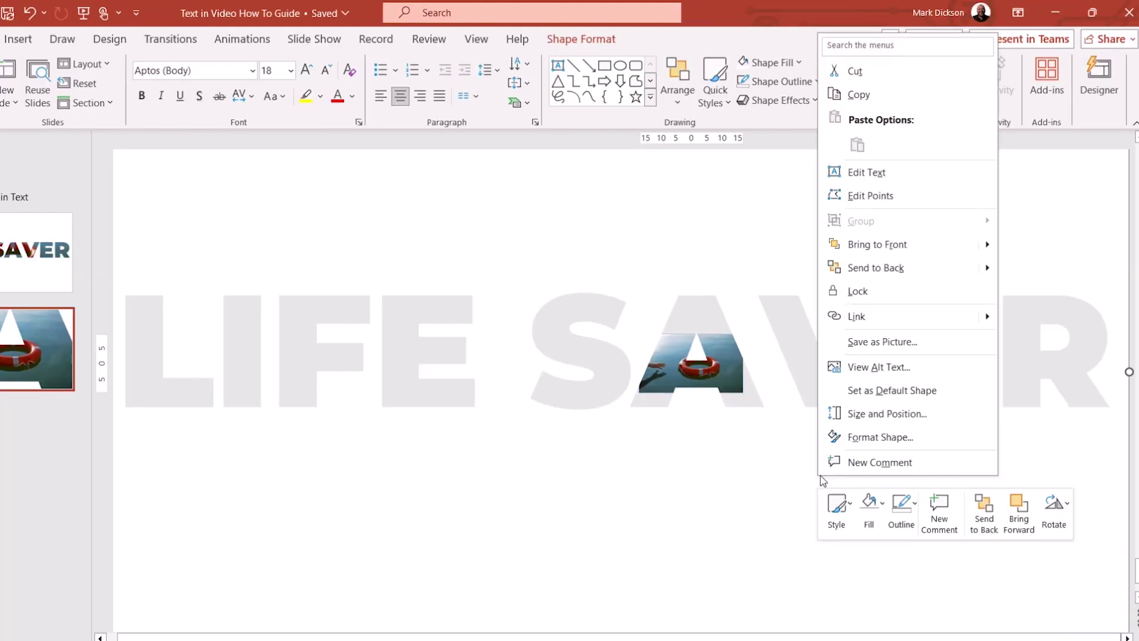
click(866, 415)
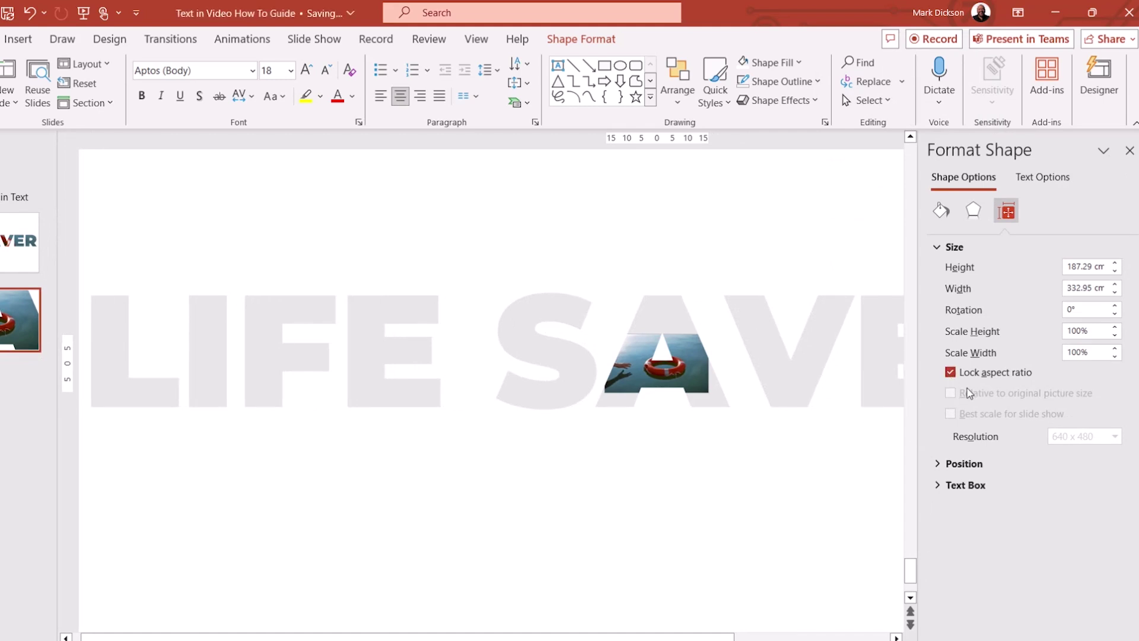
click(1115, 326)
drag(602, 448, 247, 270)
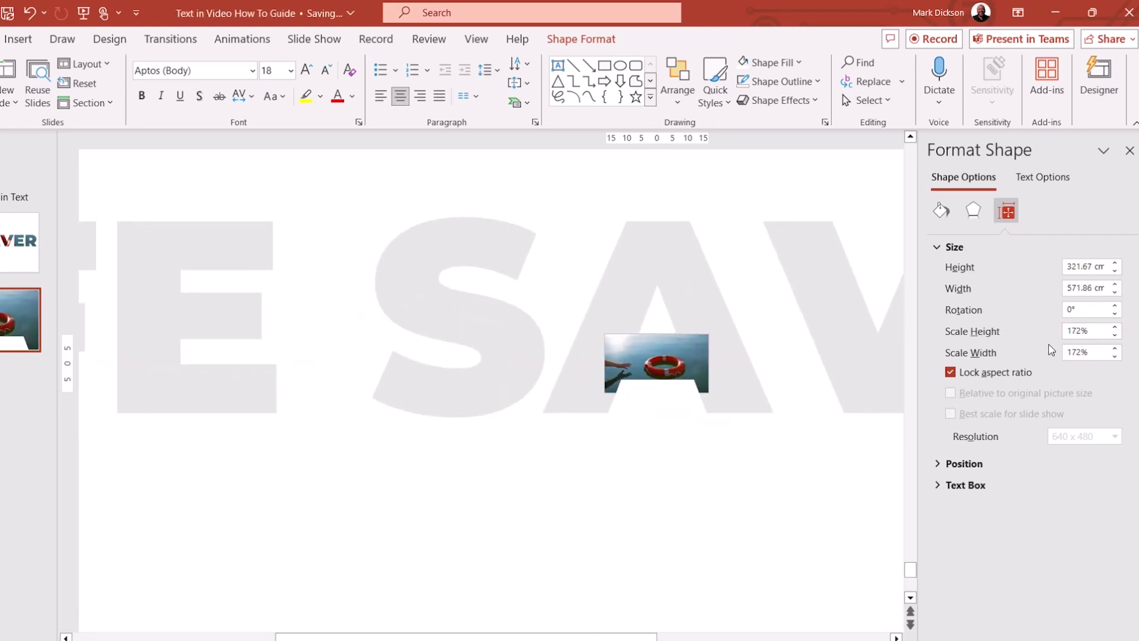
click(1115, 330)
click(238, 171)
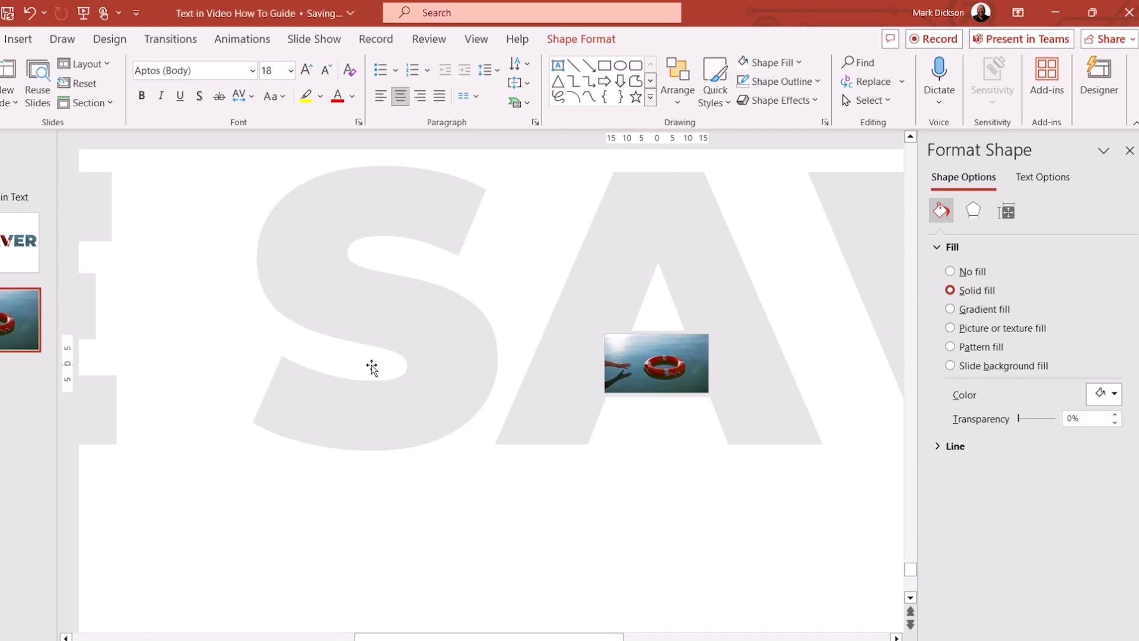
Enlarge the small lifebuoy photo and nudge it until it fills the slide
click(636, 387)
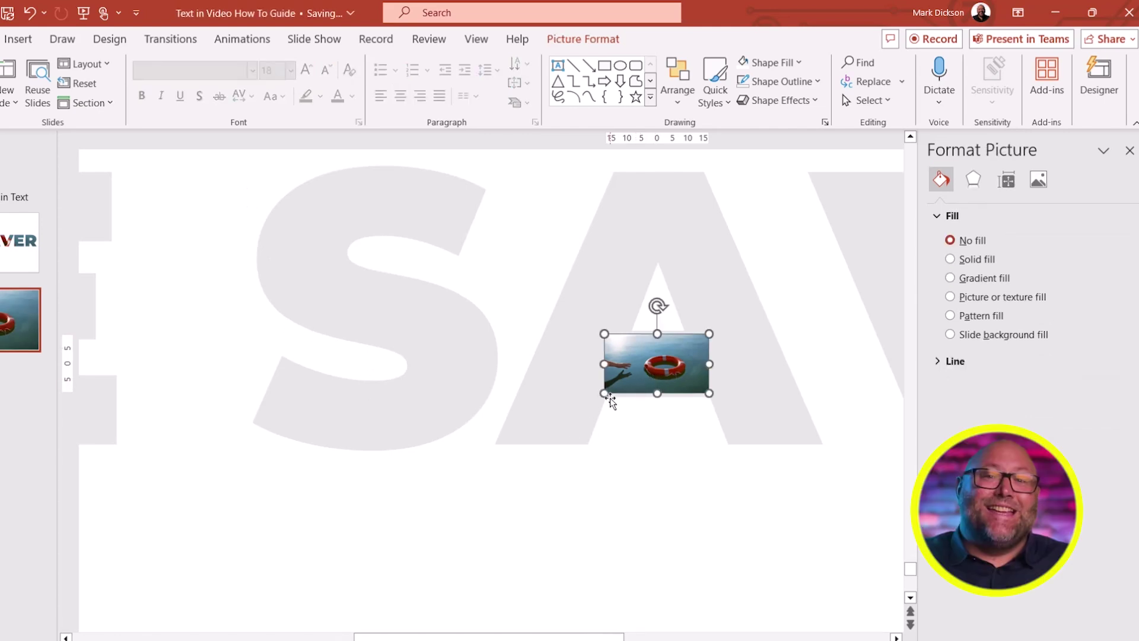
drag(604, 394, 588, 401)
drag(641, 372, 649, 368)
drag(605, 399, 592, 400)
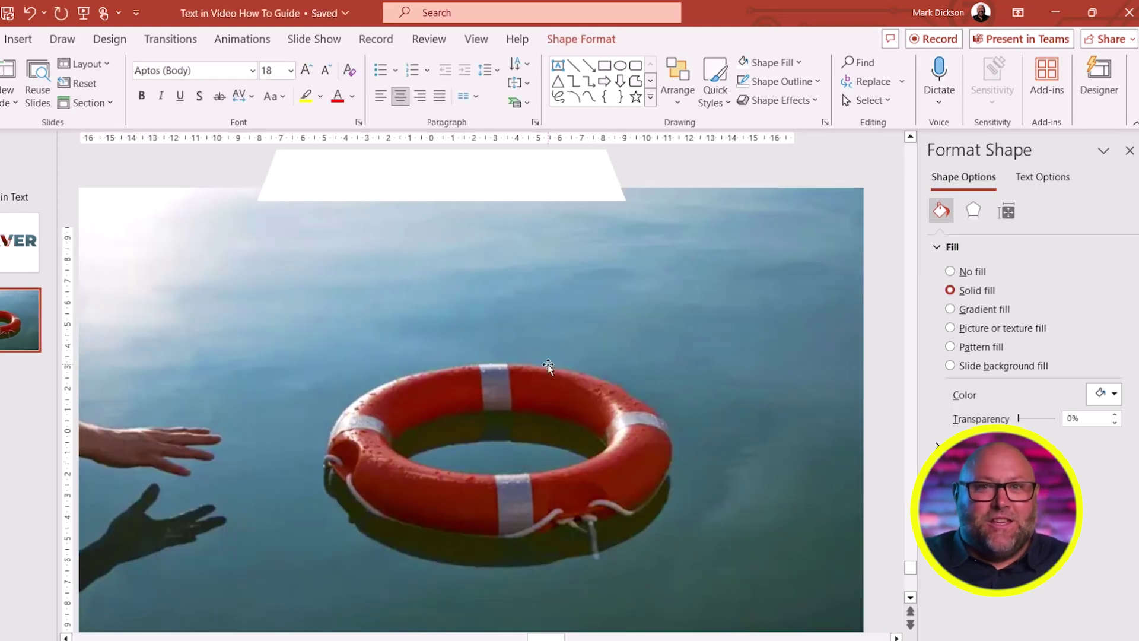
Add a white Montserrat Black 'TOOLS AND TECHNIQUES' caption at size 28, and apply a Morph transition
click(18, 39)
click(705, 83)
click(213, 283)
text(TOOLS AND TECHNIQUES)
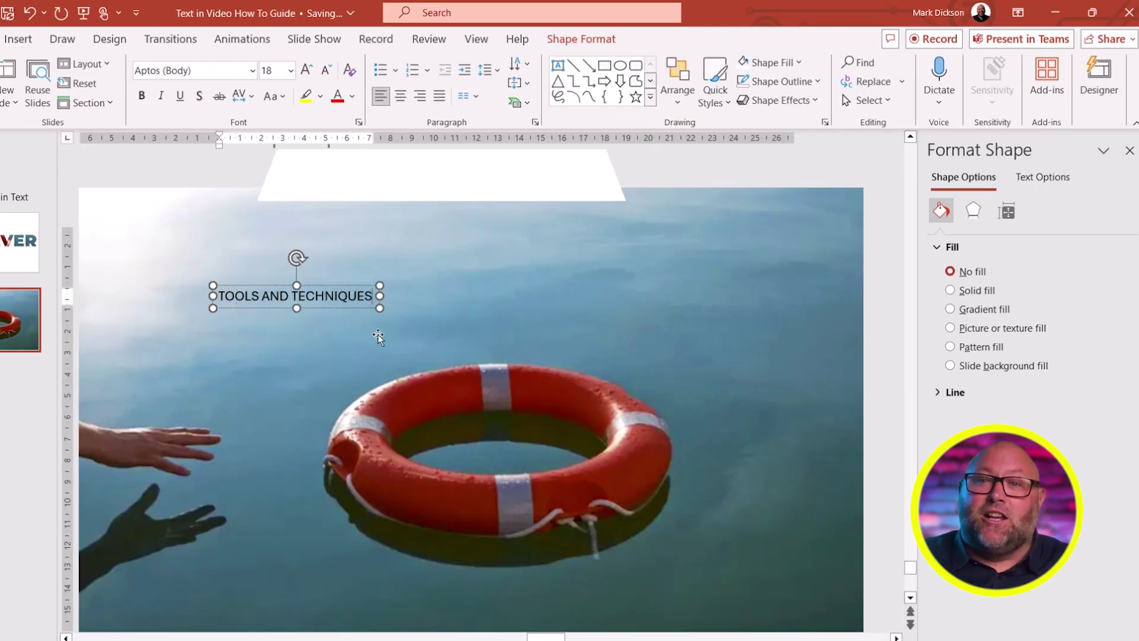
key(ctrl+a)
click(352, 96)
click(336, 119)
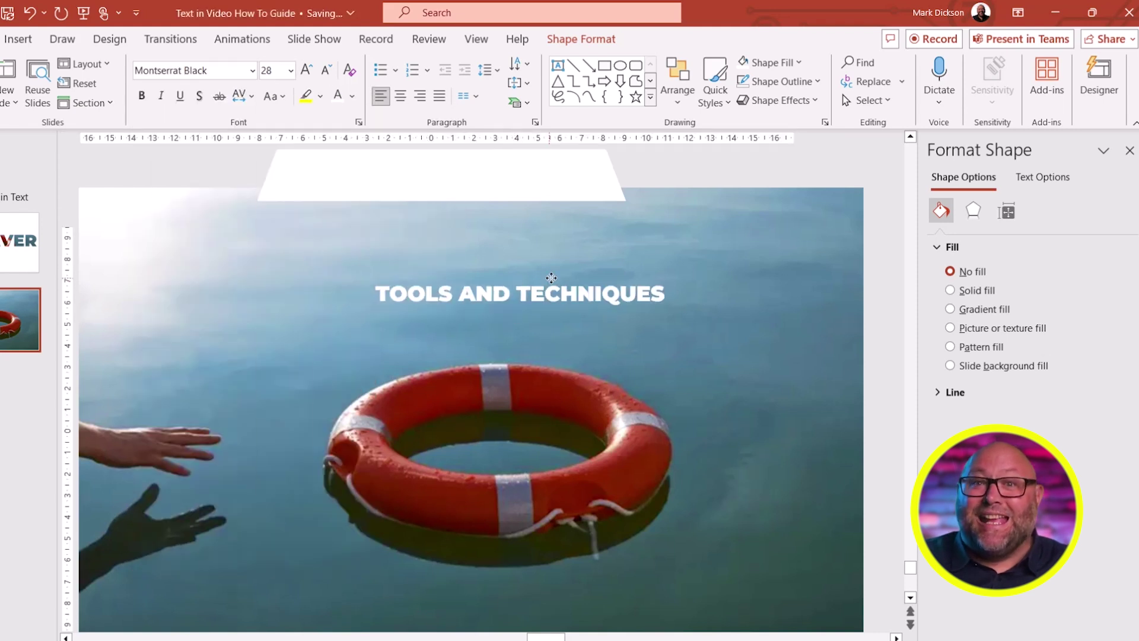
click(534, 326)
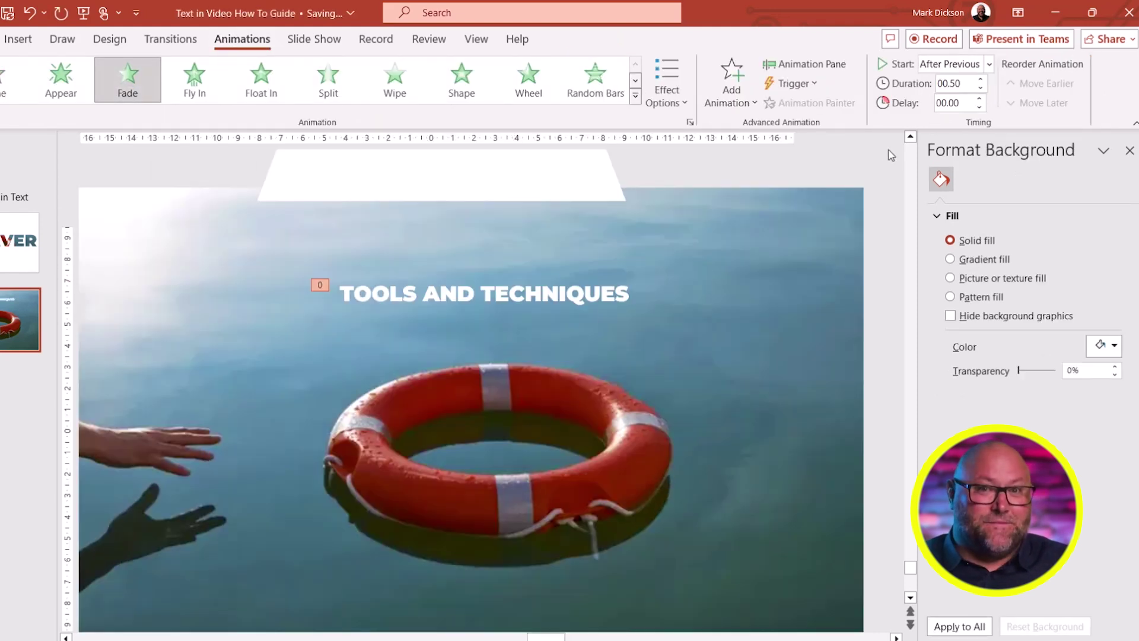
click(172, 40)
click(61, 77)
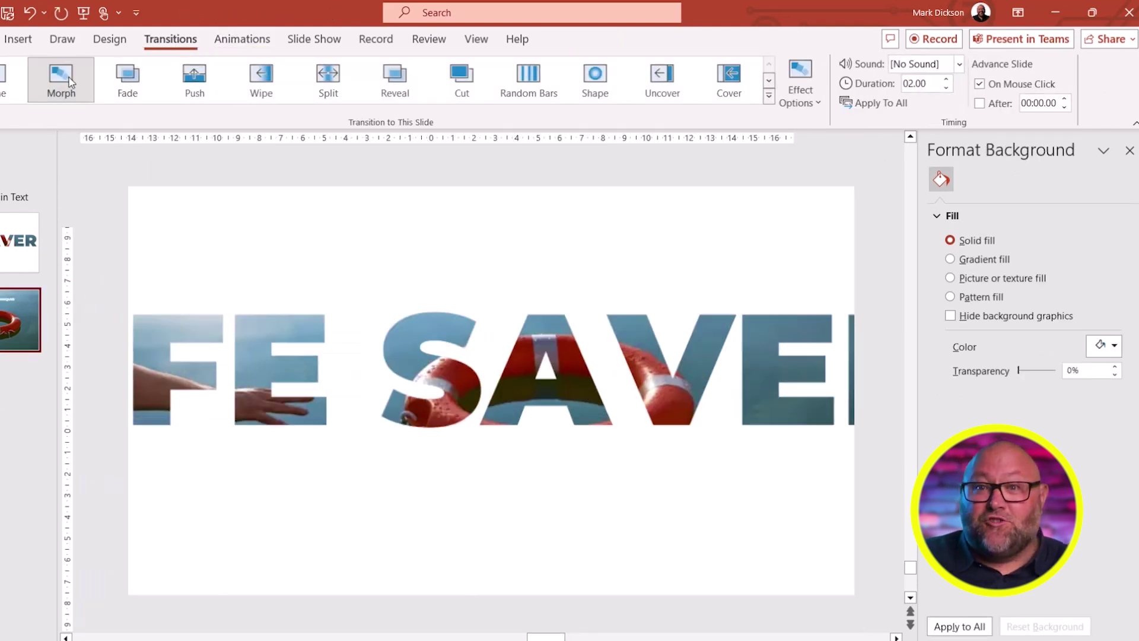